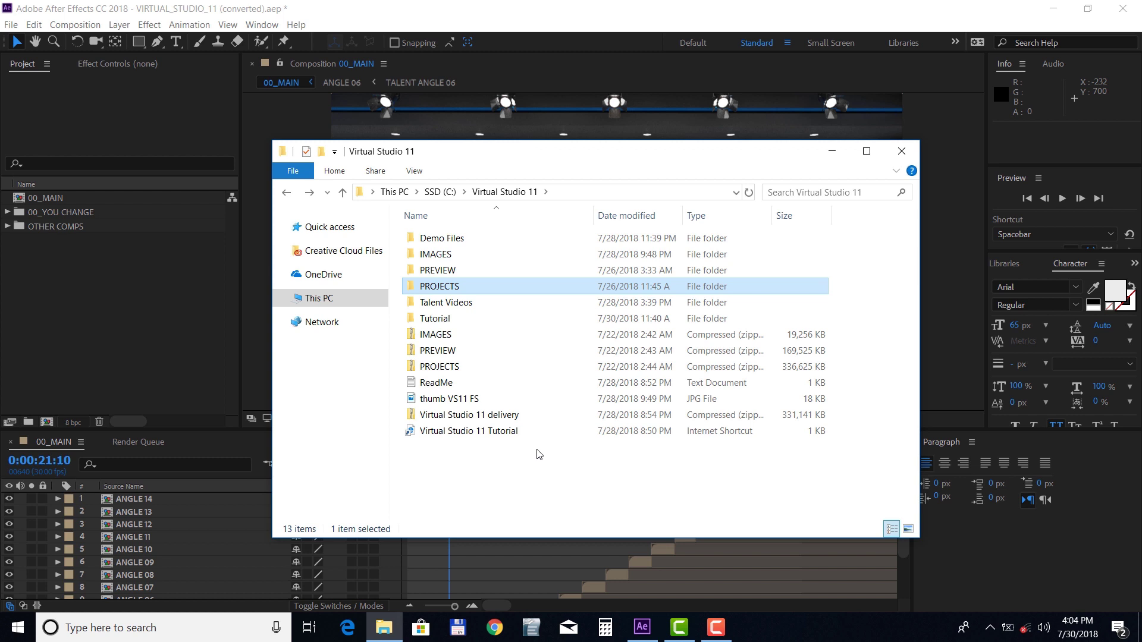
Locate the VIRTUAL_STUDIO_11 project file in the VS11_AFTER EFFECTS PROJECT folder under PROJECTS, and switch back to After Effects.
right_click(515, 416)
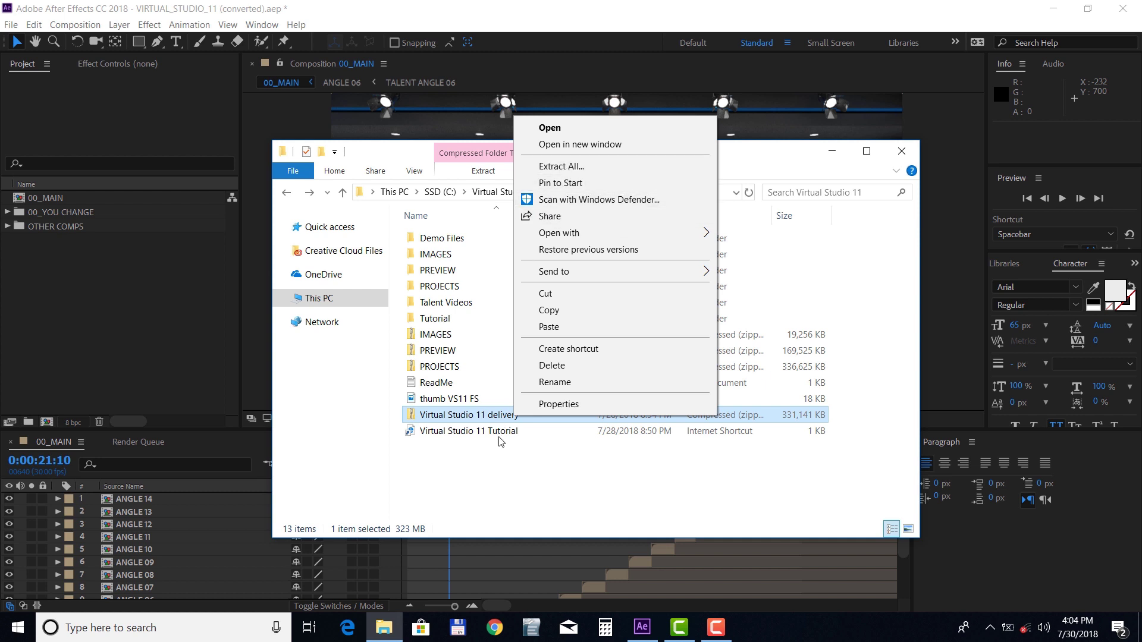
click(498, 461)
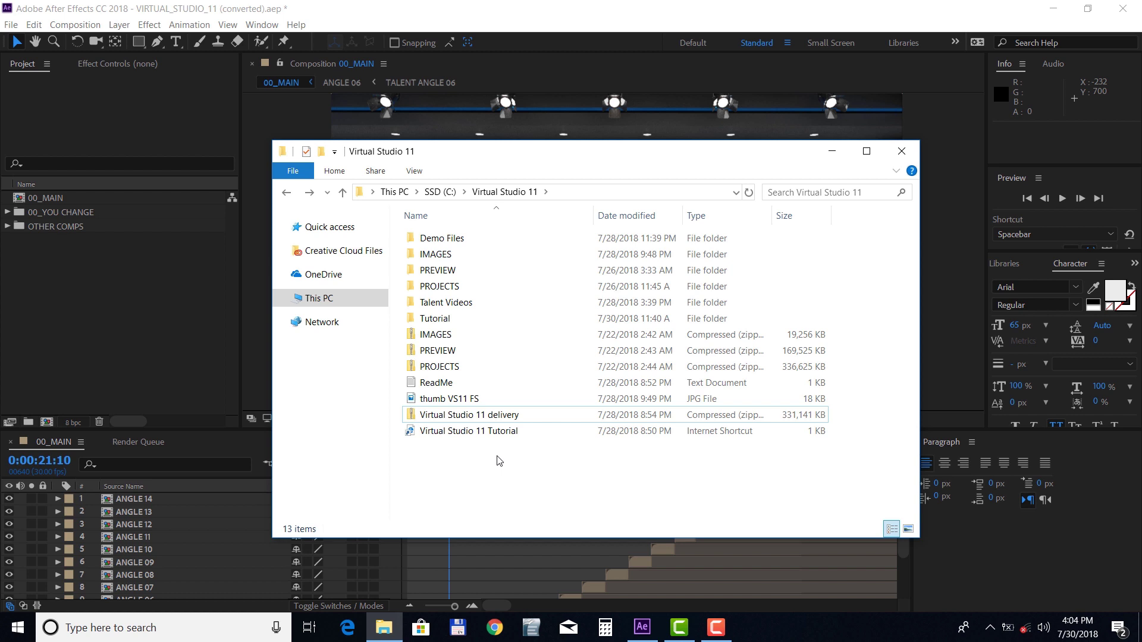
double_click(466, 289)
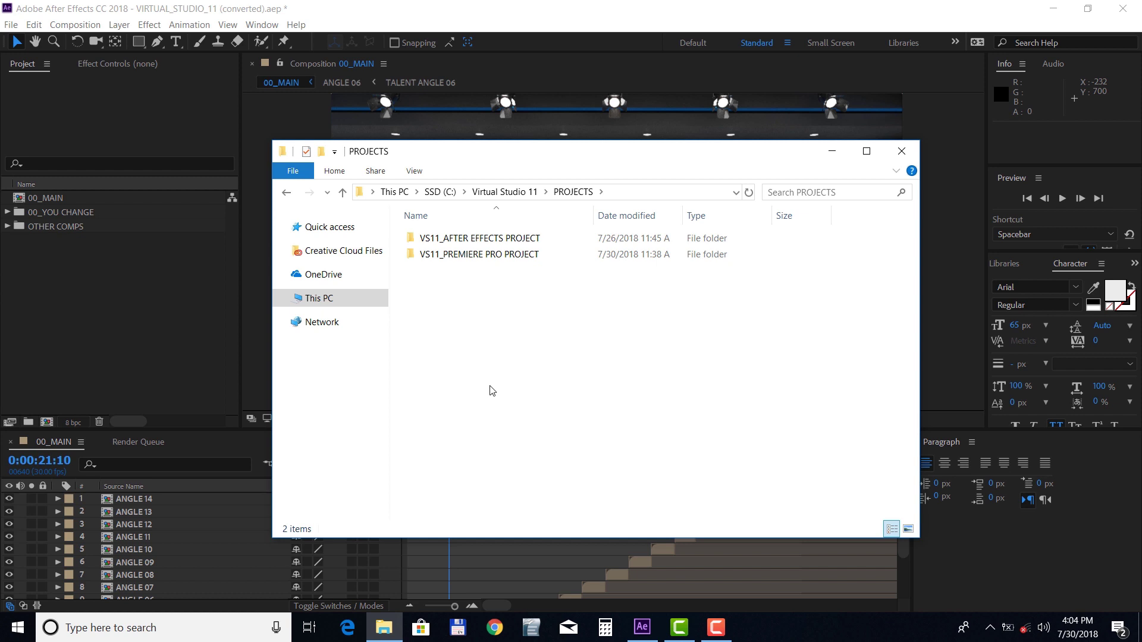
key(Down)
key(Down)
key(Up)
key(Return)
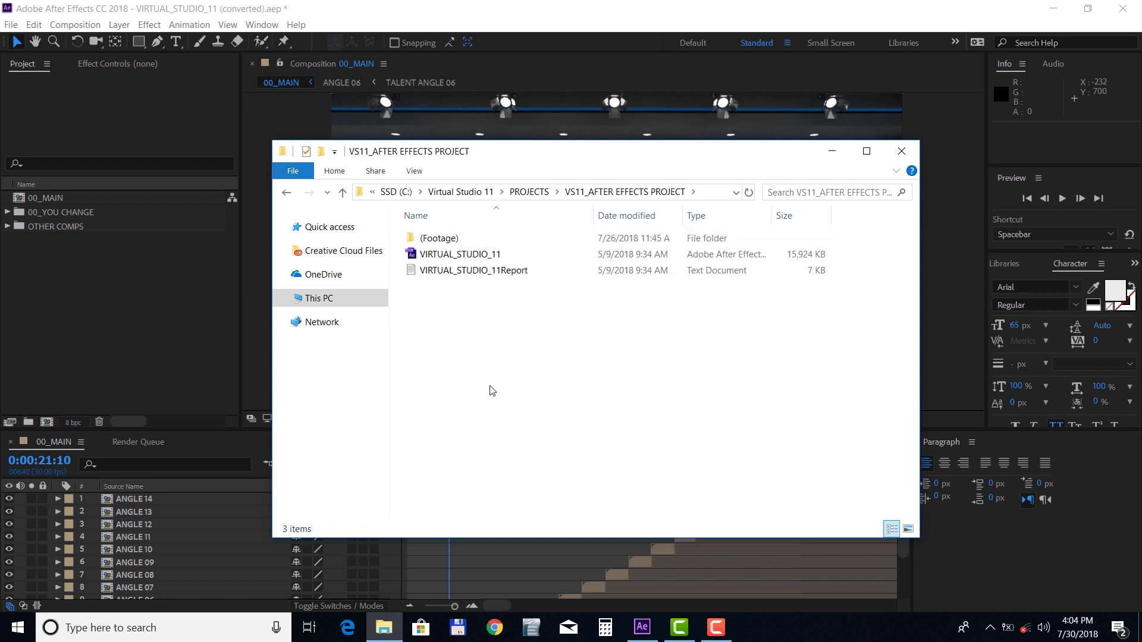
click(515, 258)
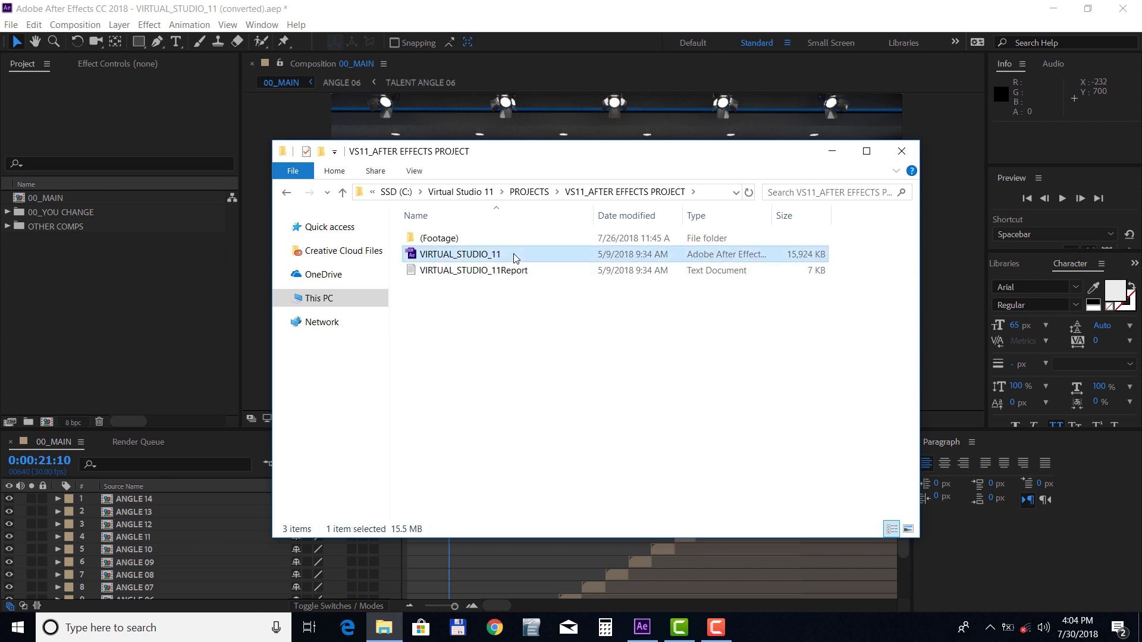
click(185, 305)
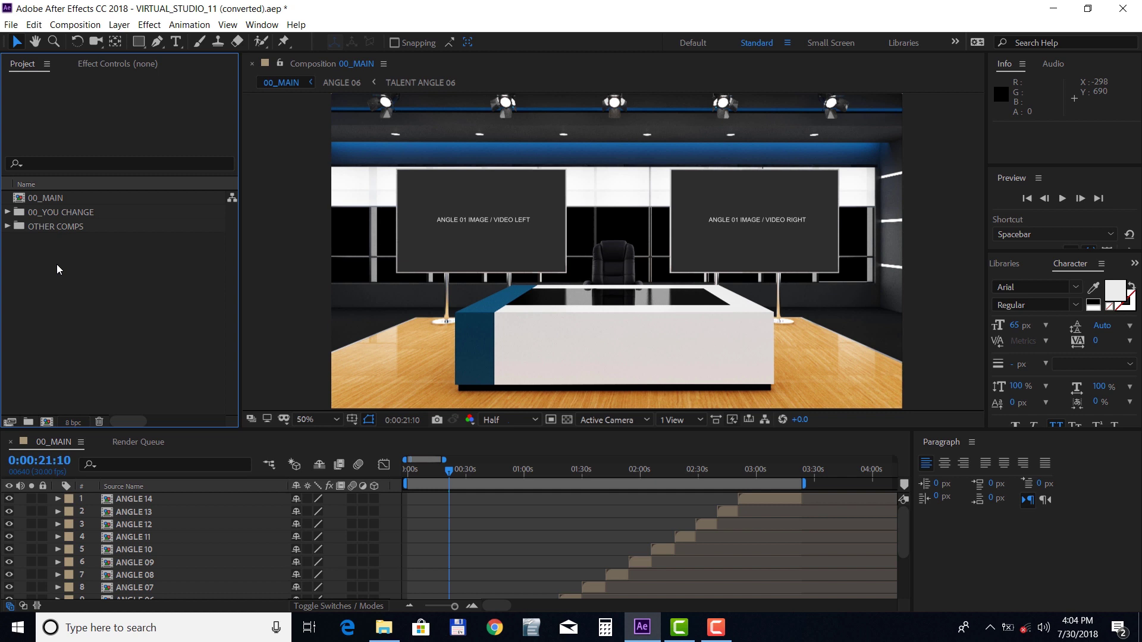
Expand the SCENES folder inside 00_YOU CHANGE and look through its scene compositions.
click(7, 214)
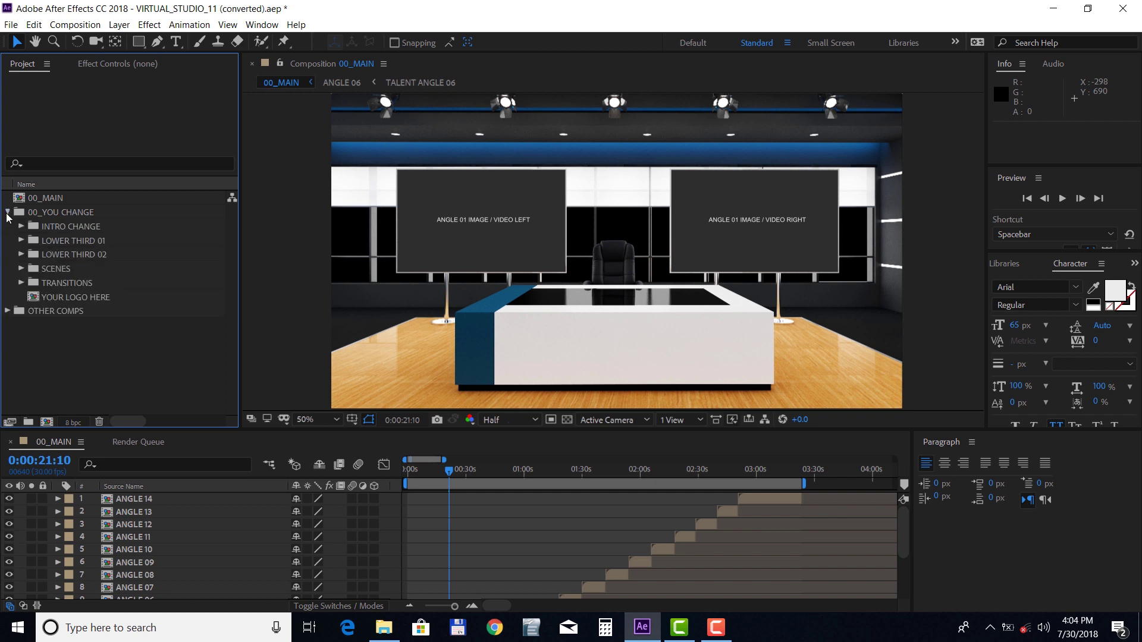
click(21, 269)
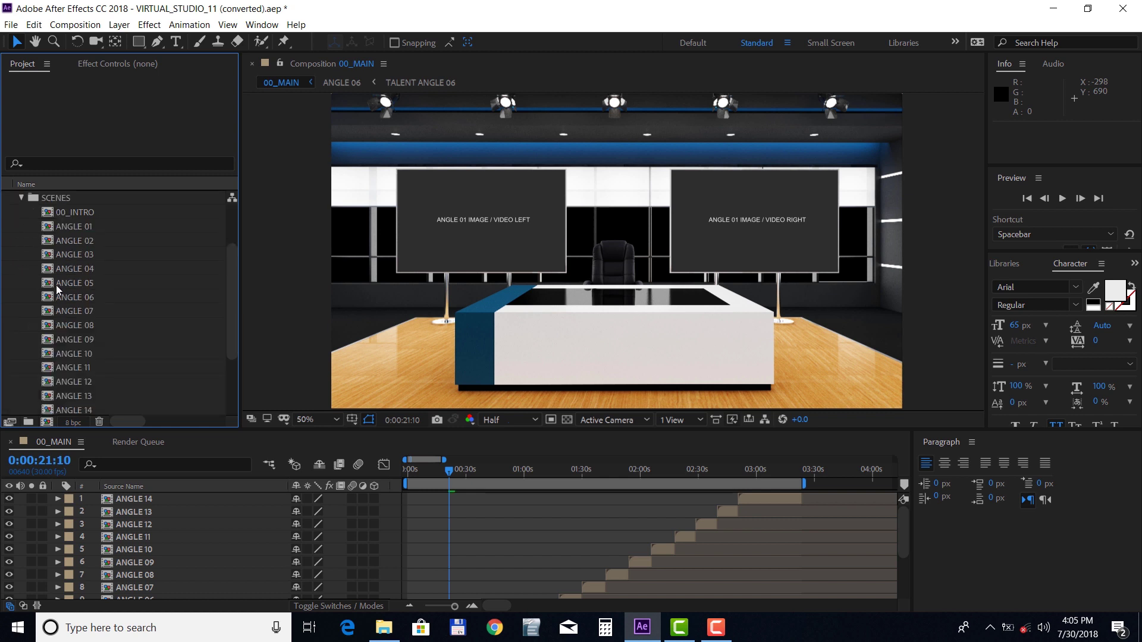
scroll(80, 284, down, 3)
scroll(84, 331, up, 4)
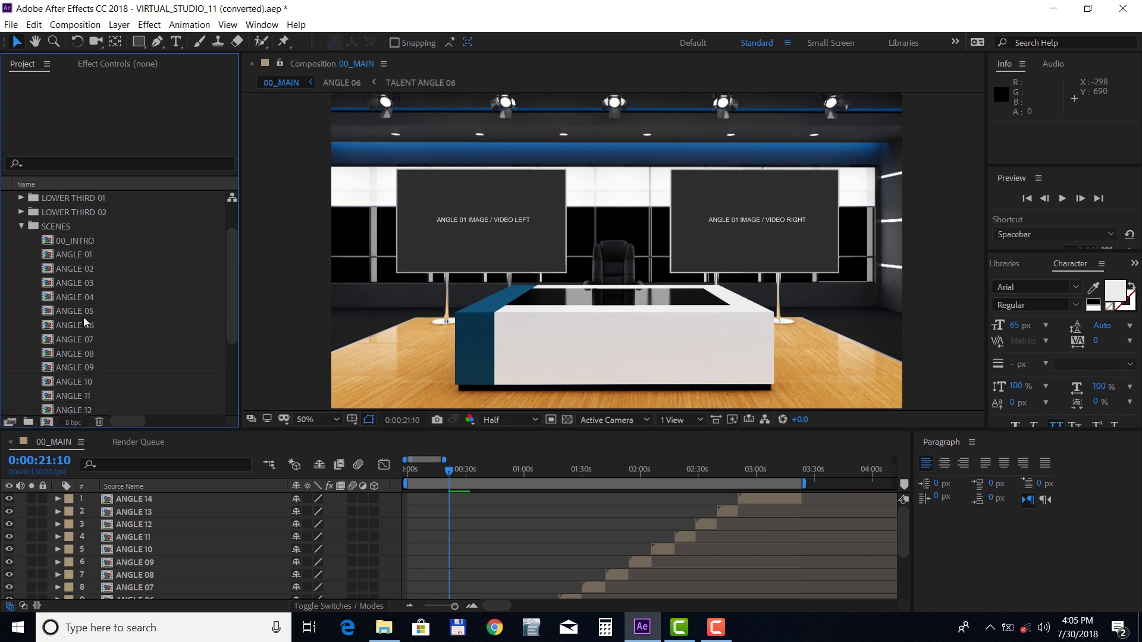
Open the 00_INTRO composition, preview it at 0;00;01;09 and 0;00;17;07, and collapse the SCENES folder.
double_click(79, 241)
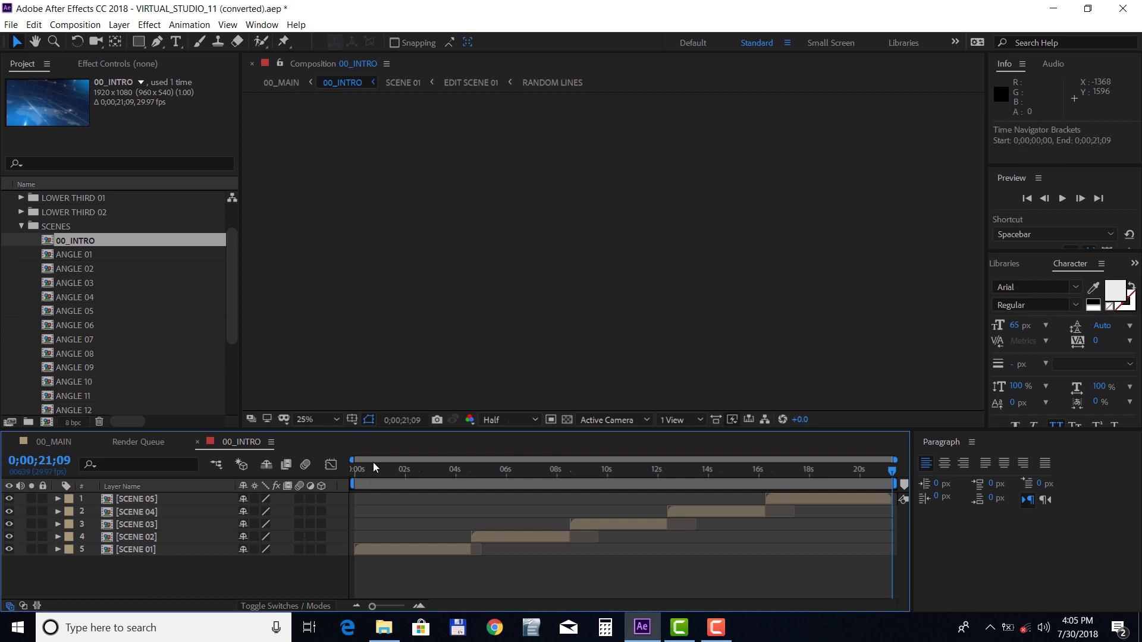
click(387, 473)
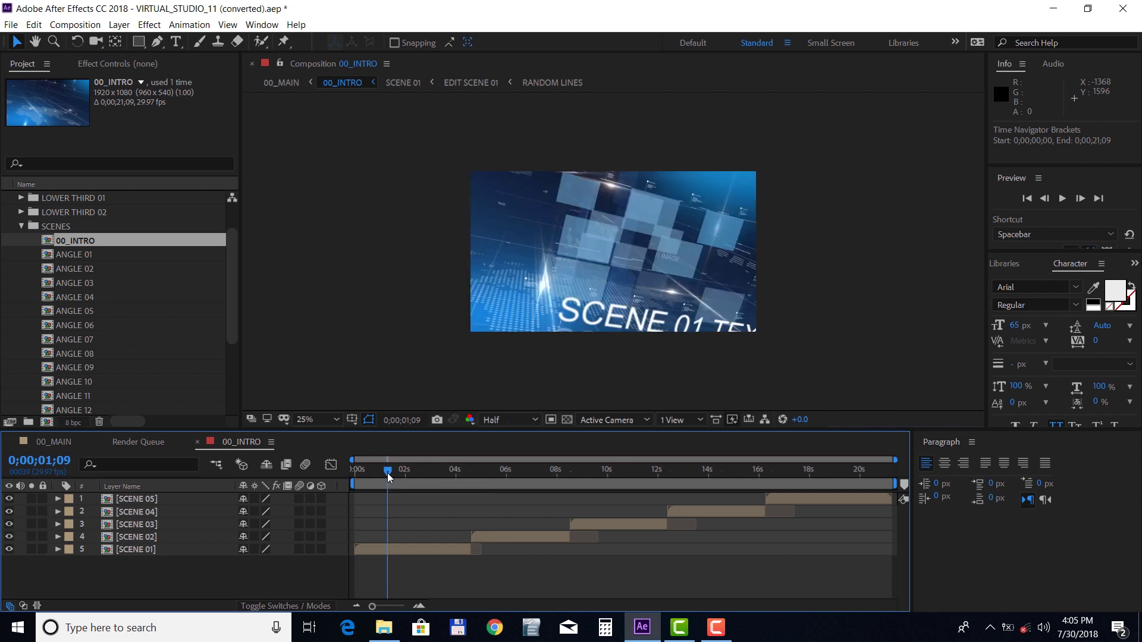
click(790, 473)
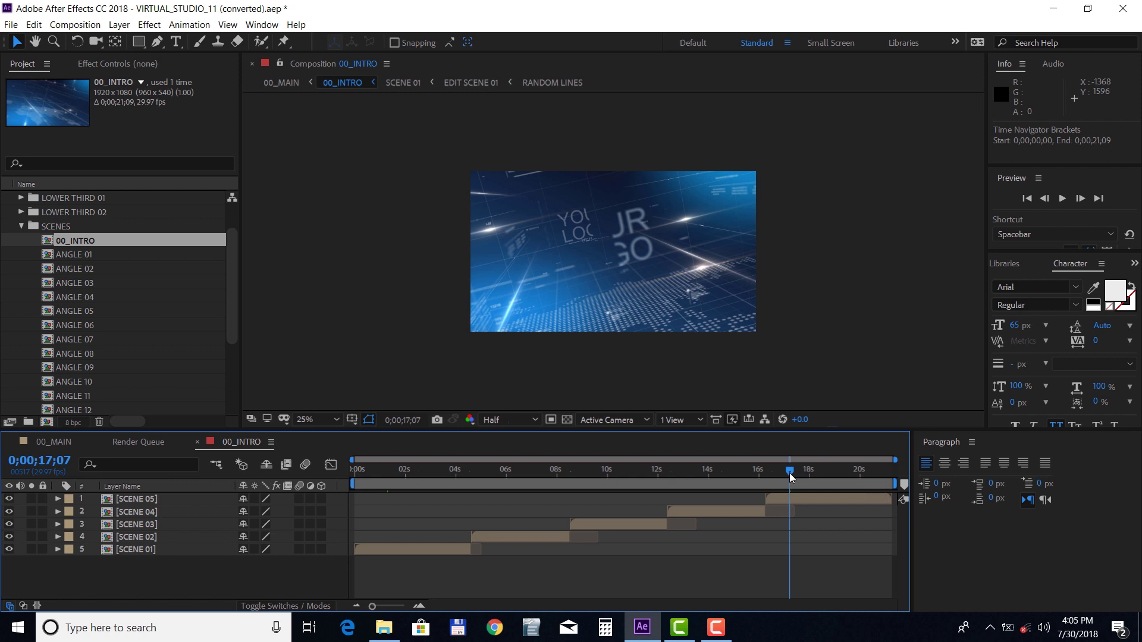
click(21, 226)
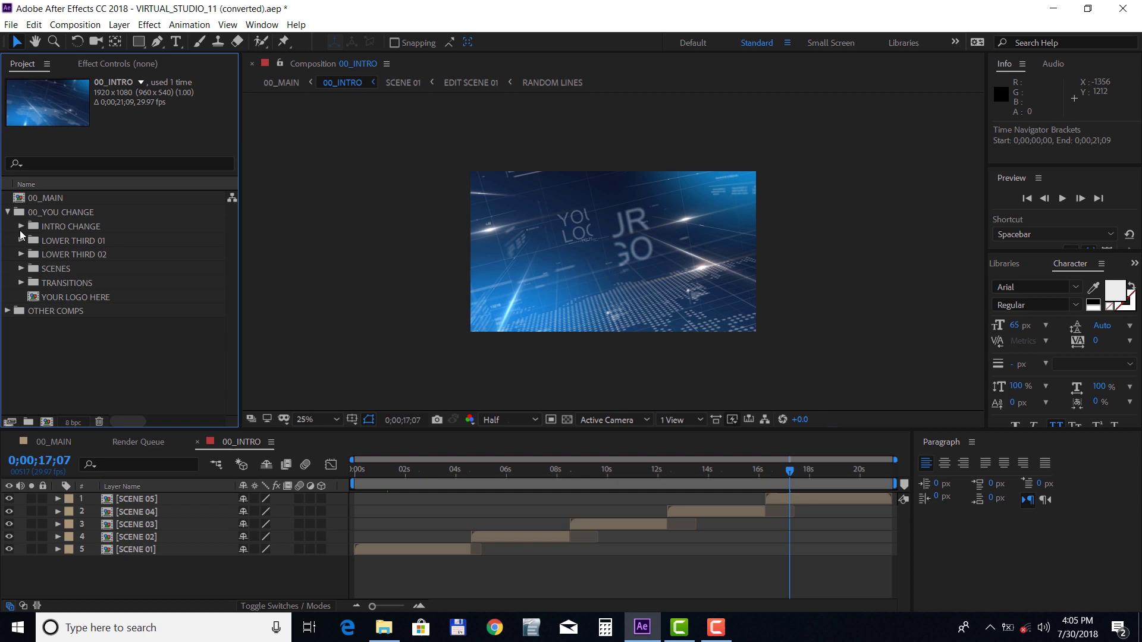
Import all image, video and logo files from the Demo Files folder into the project as footage.
click(11, 24)
mouse_move(29, 213)
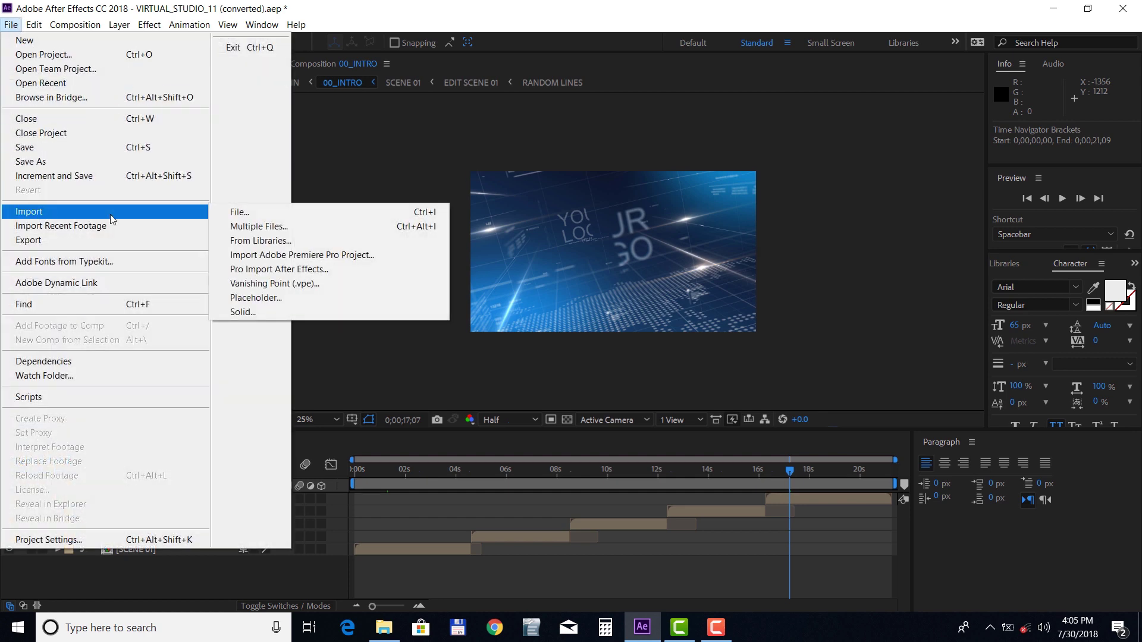
click(238, 213)
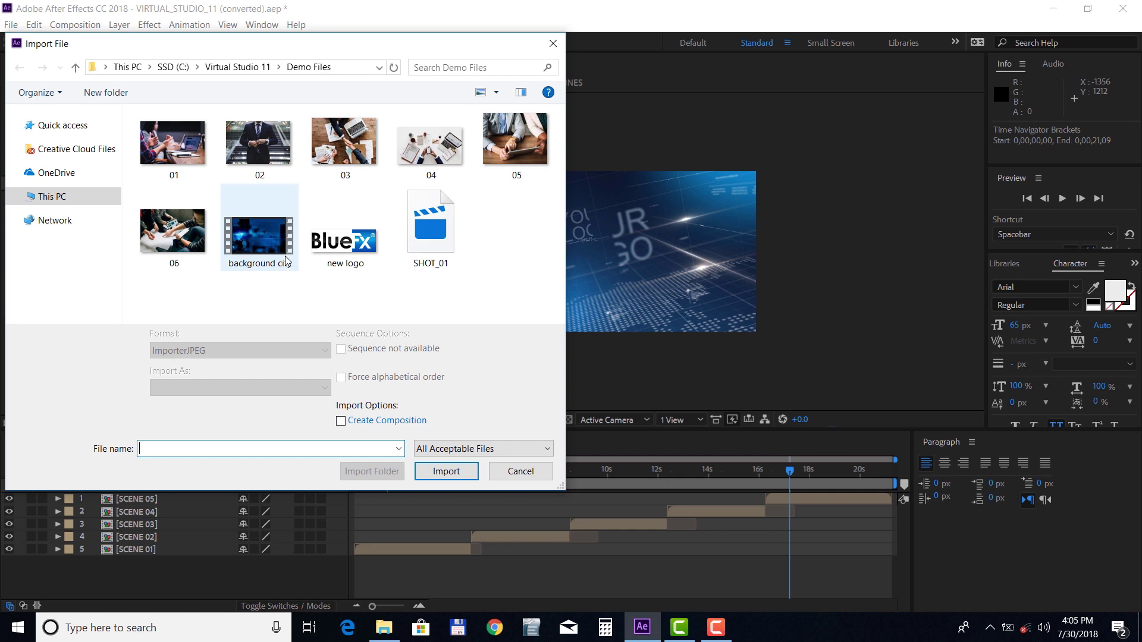
click(276, 248)
key(ctrl+a)
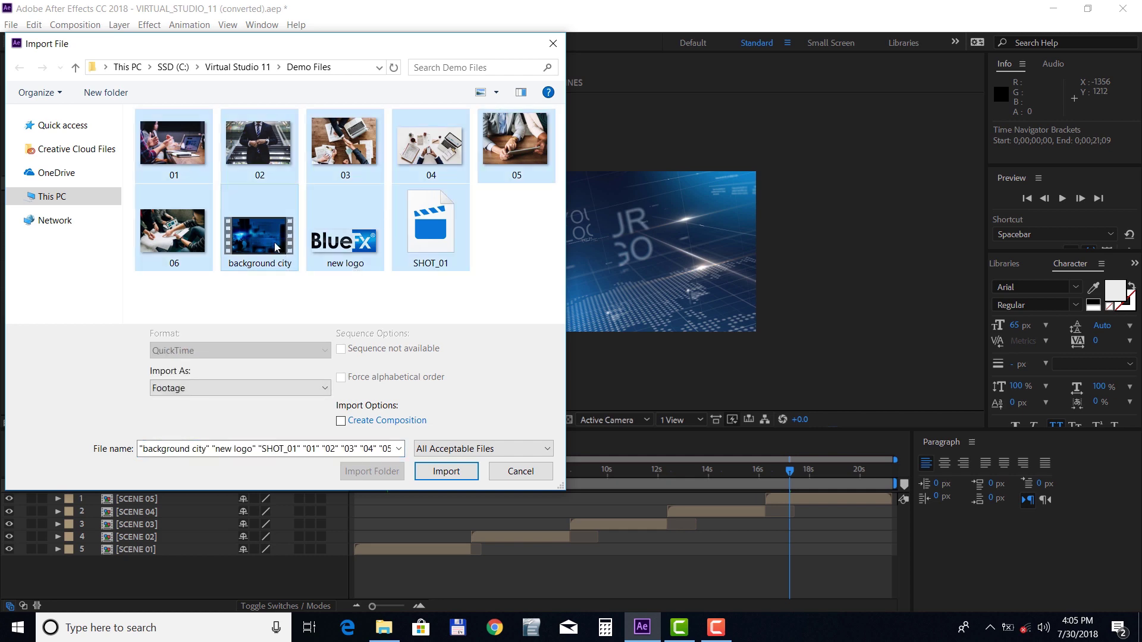
click(434, 473)
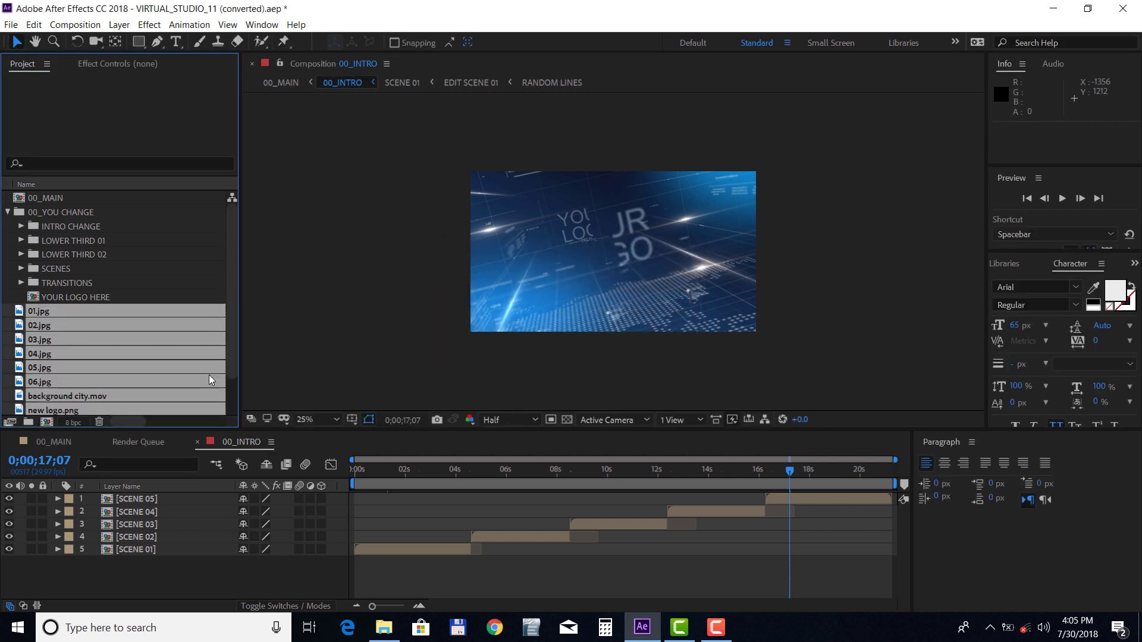
Open the SCENE 01 IMAGE through SCENE 05 IMAGE compositions from the IMAGES folder inside INTRO CHANGE.
click(89, 253)
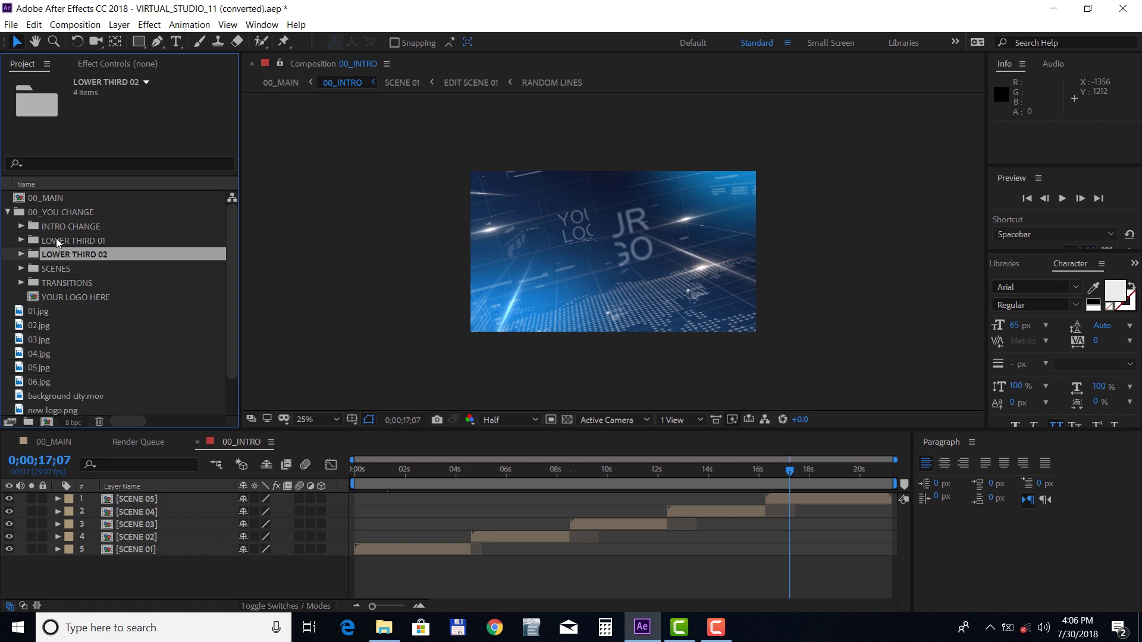
click(21, 227)
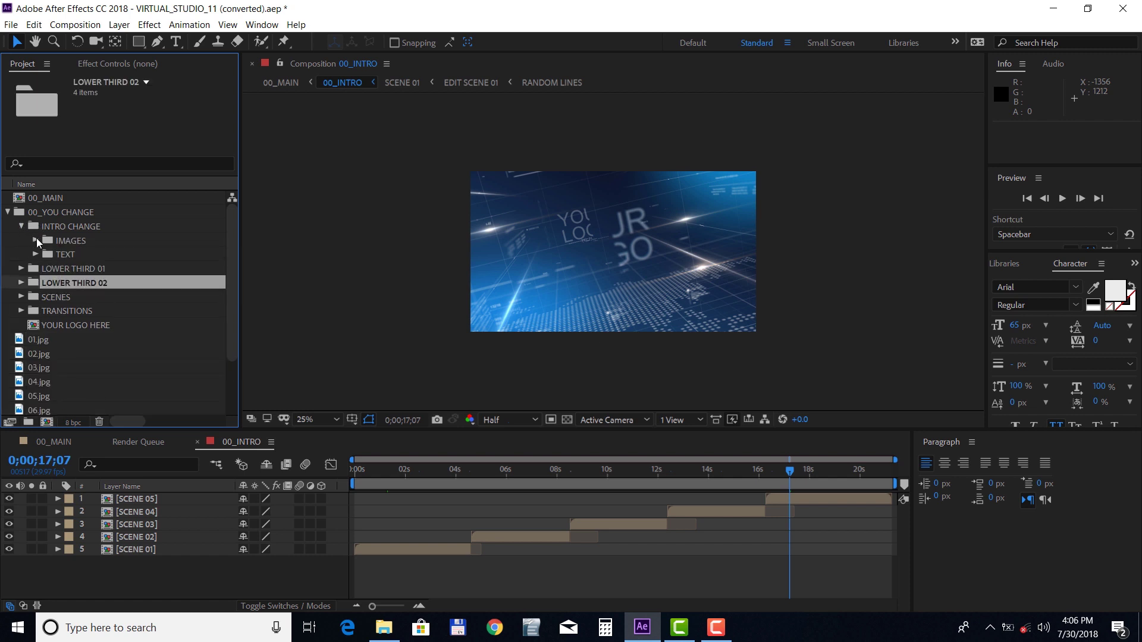
click(34, 241)
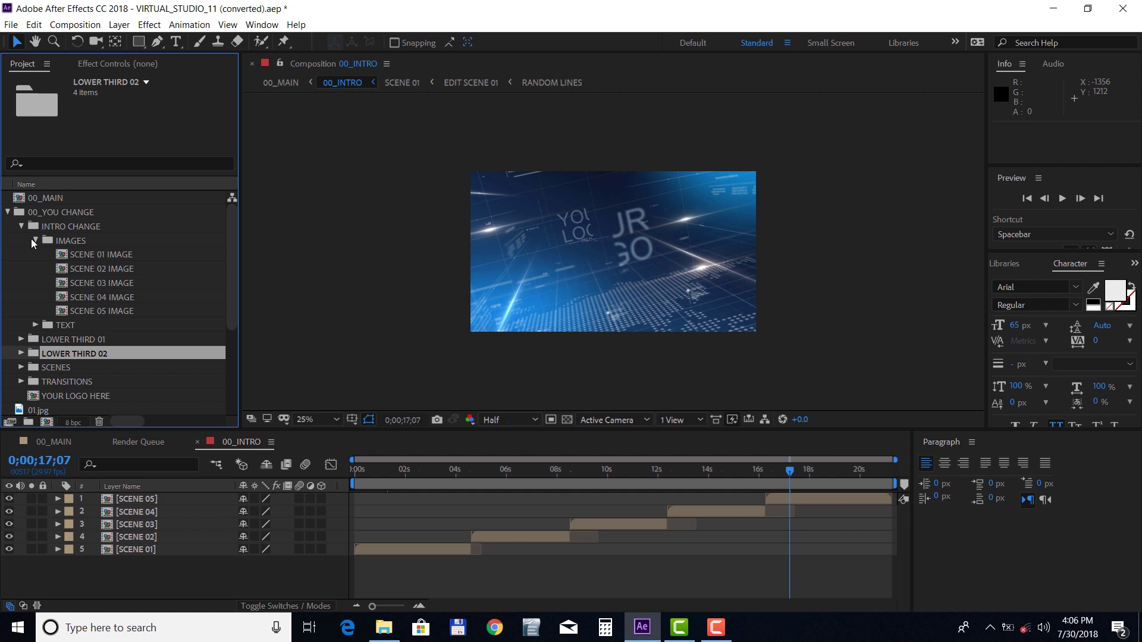
double_click(91, 255)
click(95, 270)
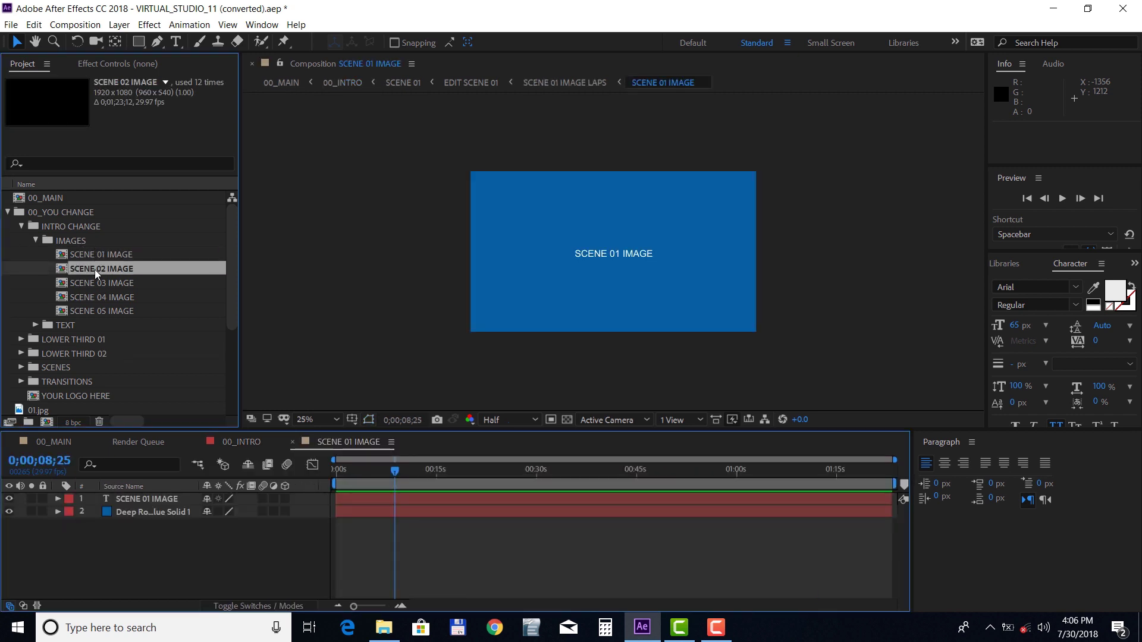
double_click(95, 269)
double_click(94, 283)
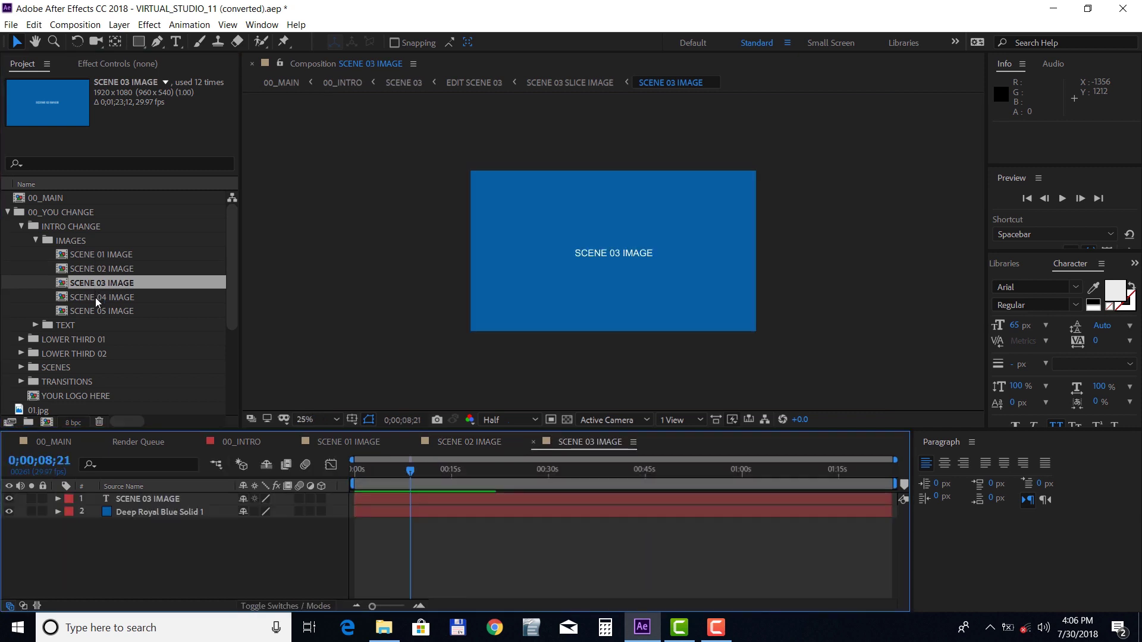
double_click(95, 298)
click(97, 311)
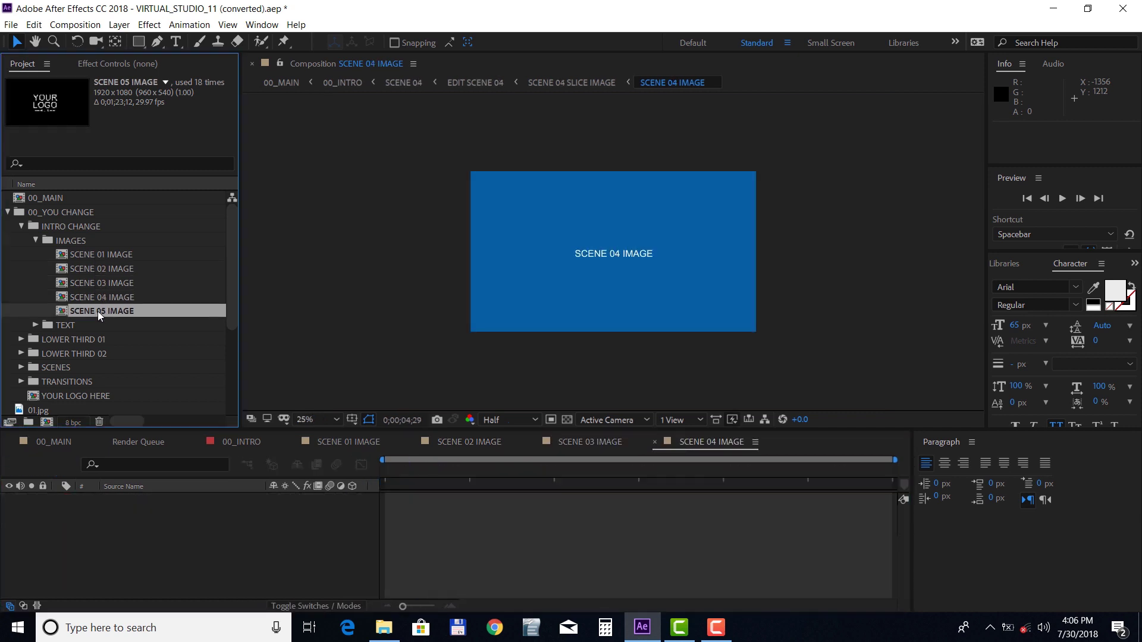
double_click(97, 311)
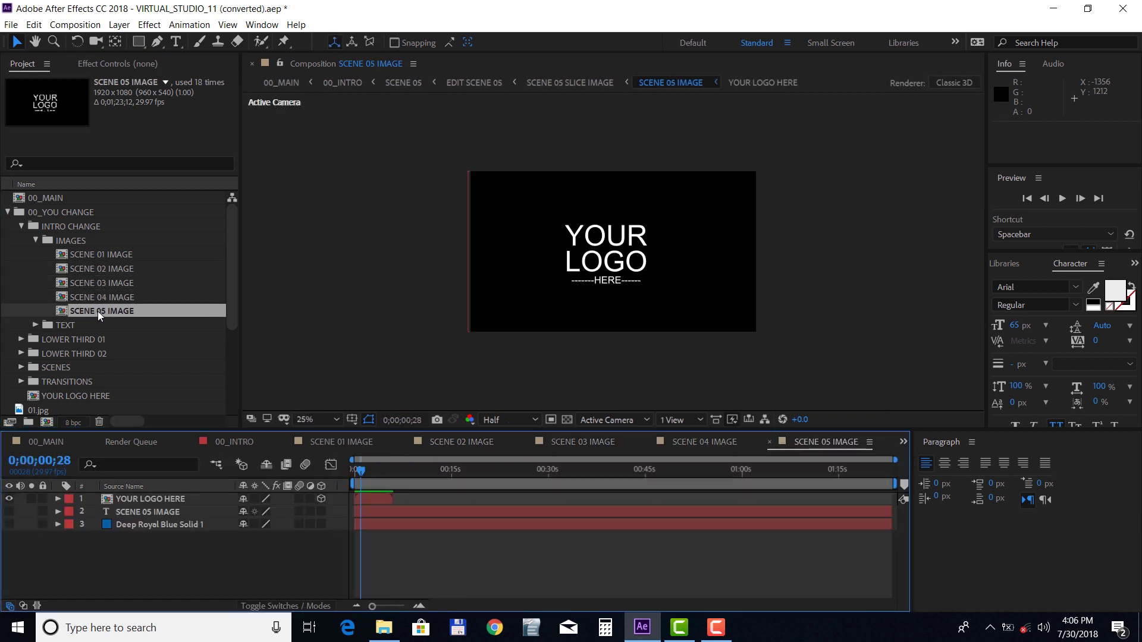
Add 01.jpg to the SCENE 01 IMAGE composition and hide its placeholder text and blue solid layers.
click(315, 442)
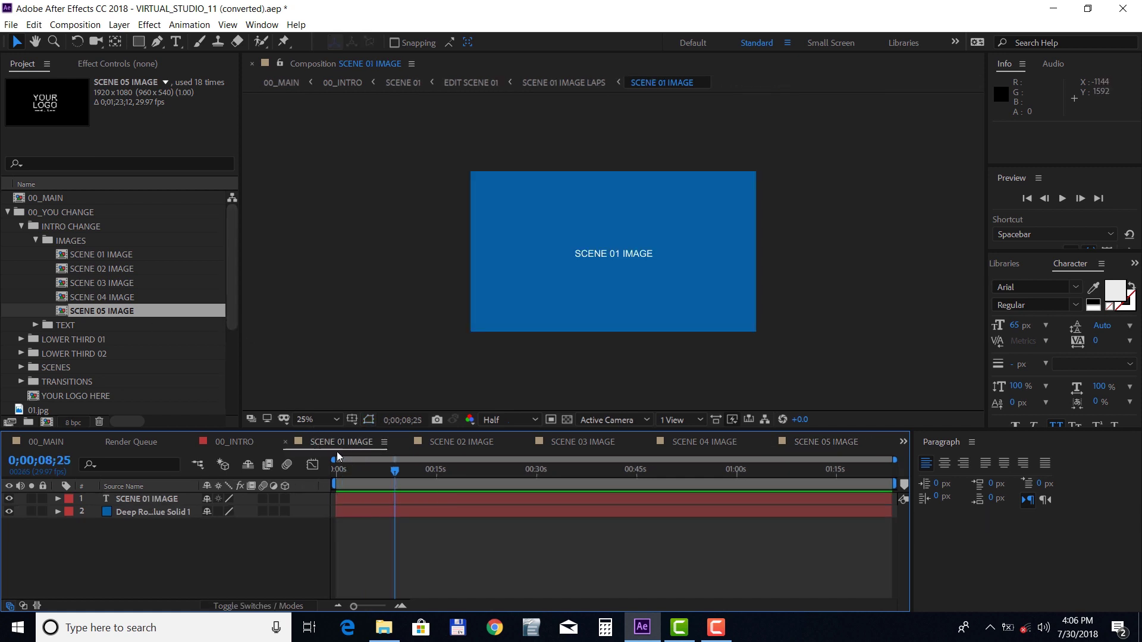
scroll(167, 310, down, 4)
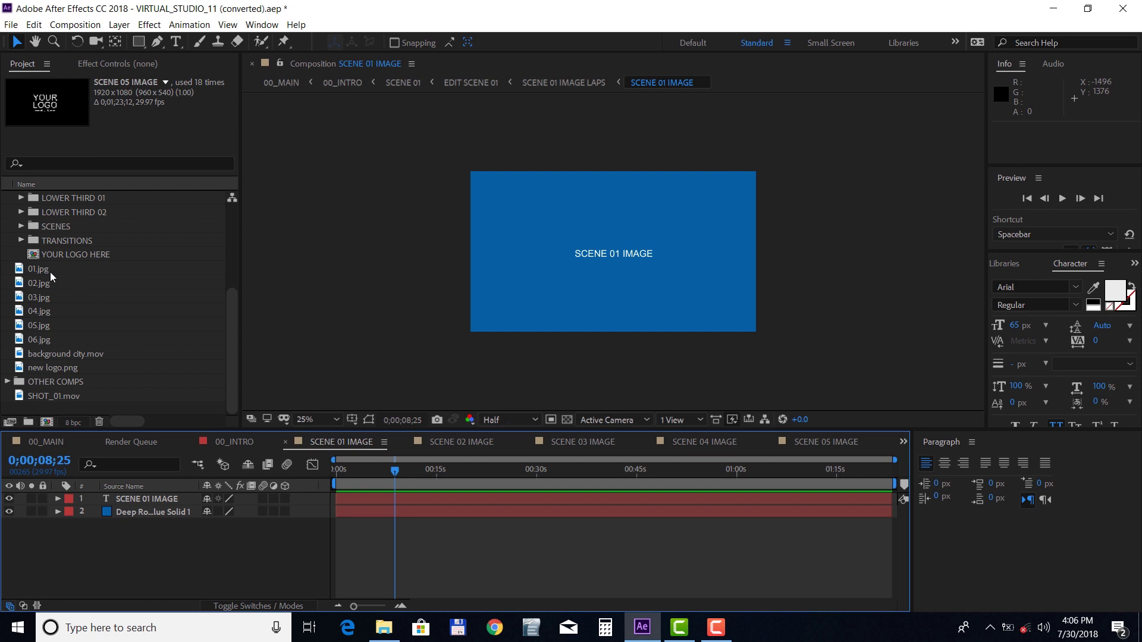
drag(47, 269, 120, 507)
drag(9, 511, 13, 523)
Place 02.jpg as the top layer of the SCENE 02 IMAGE composition and hide the placeholder text and solid.
click(425, 441)
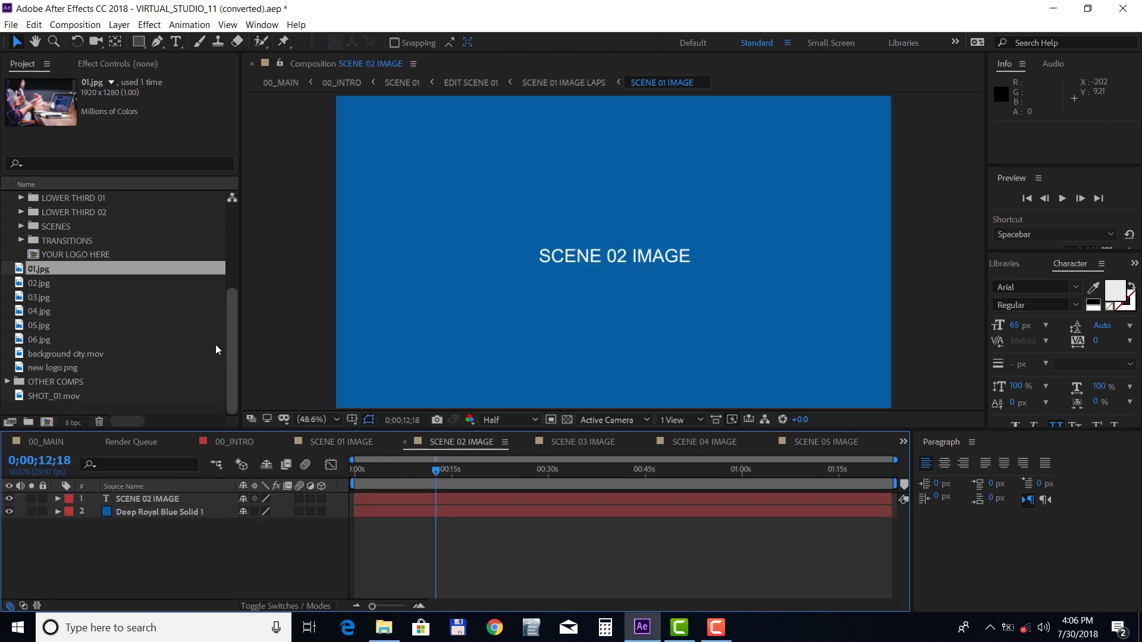
click(43, 284)
drag(44, 283, 104, 497)
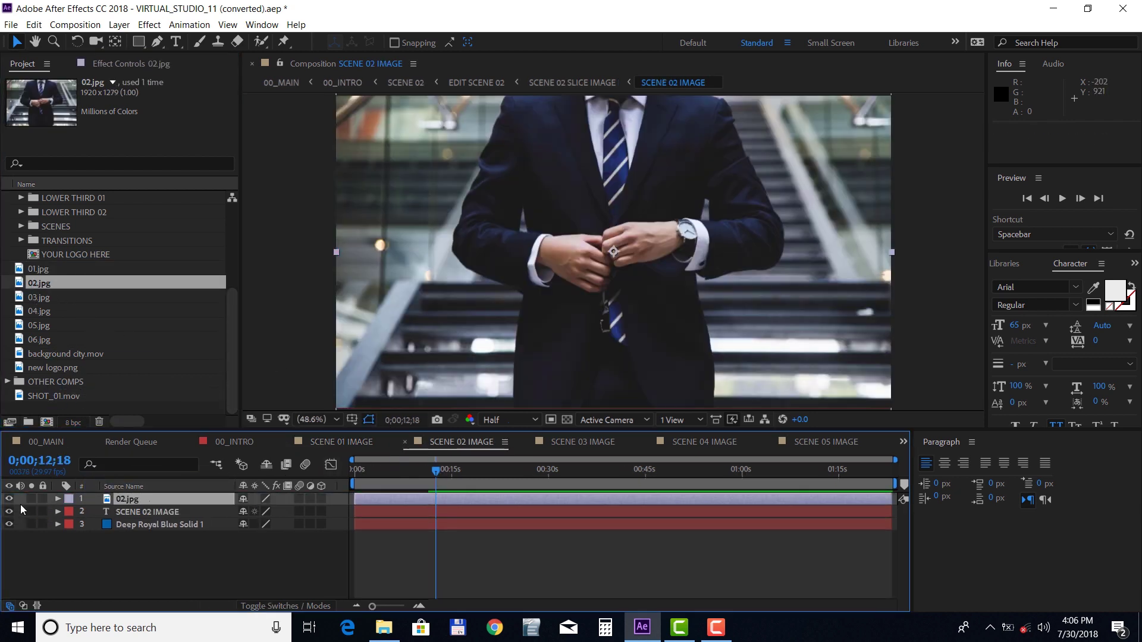
drag(8, 512, 9, 524)
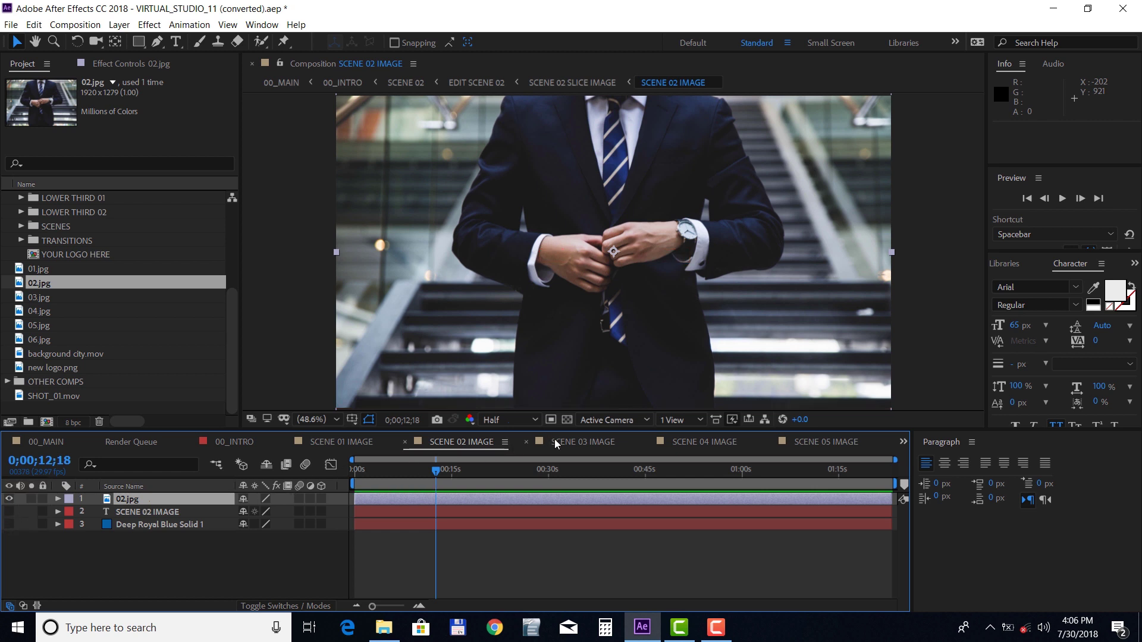
Place 03.jpg as the top layer of the SCENE 03 IMAGE composition and hide the placeholder text and solid.
click(580, 442)
drag(47, 296, 125, 498)
drag(10, 513, 9, 524)
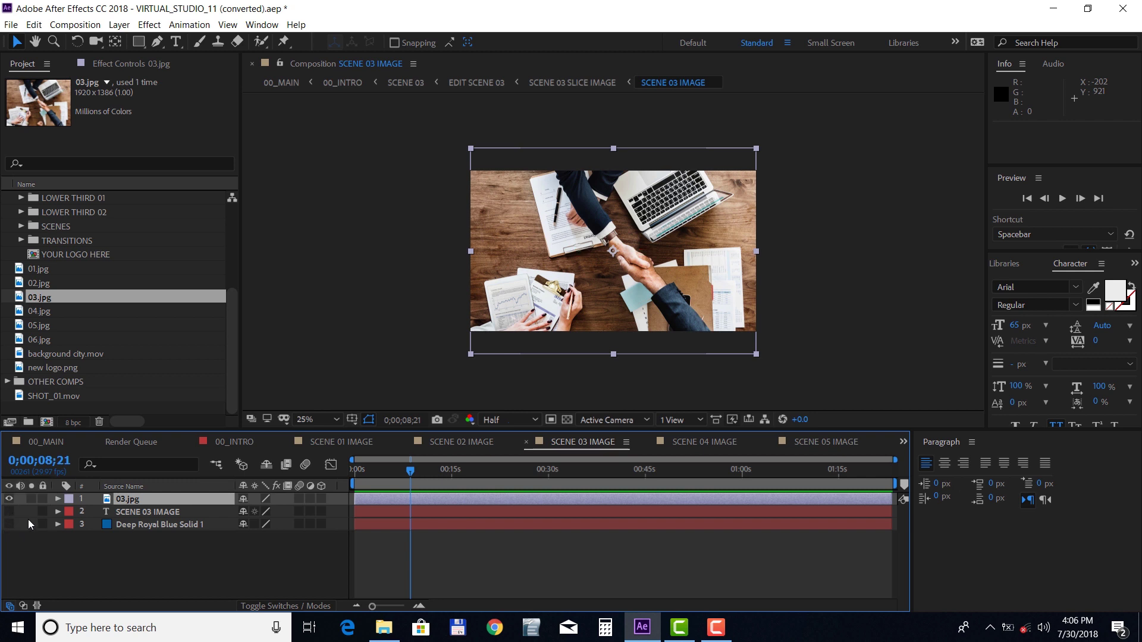
Place 04.jpg as the top layer of the SCENE 04 IMAGE composition and hide the placeholder text and solid.
click(663, 438)
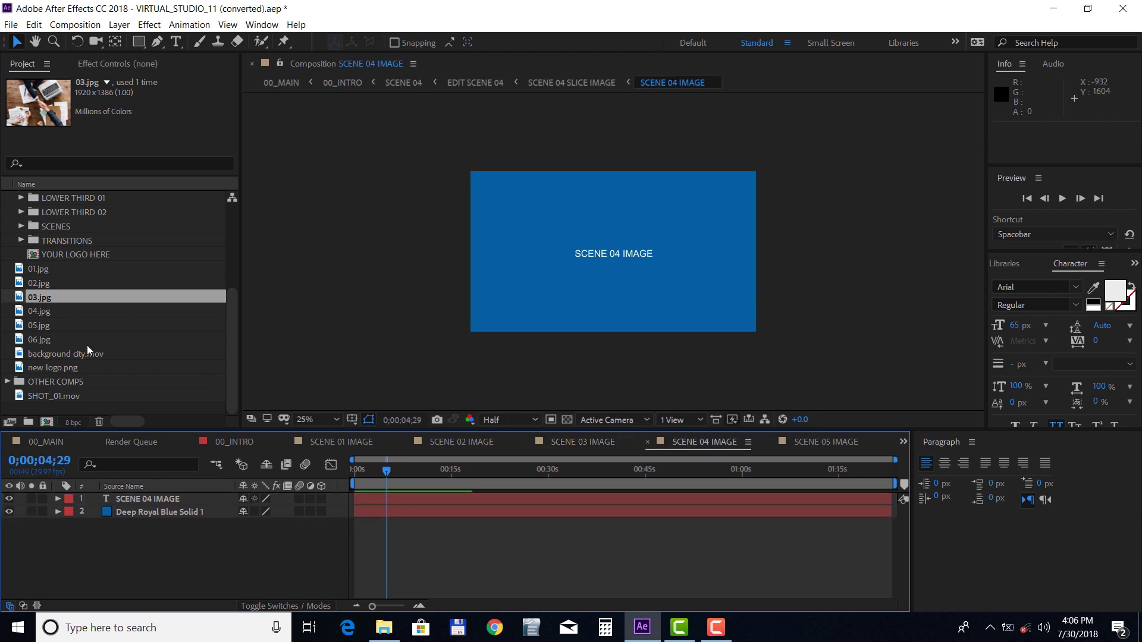
click(50, 314)
drag(46, 311, 126, 498)
drag(9, 511, 9, 525)
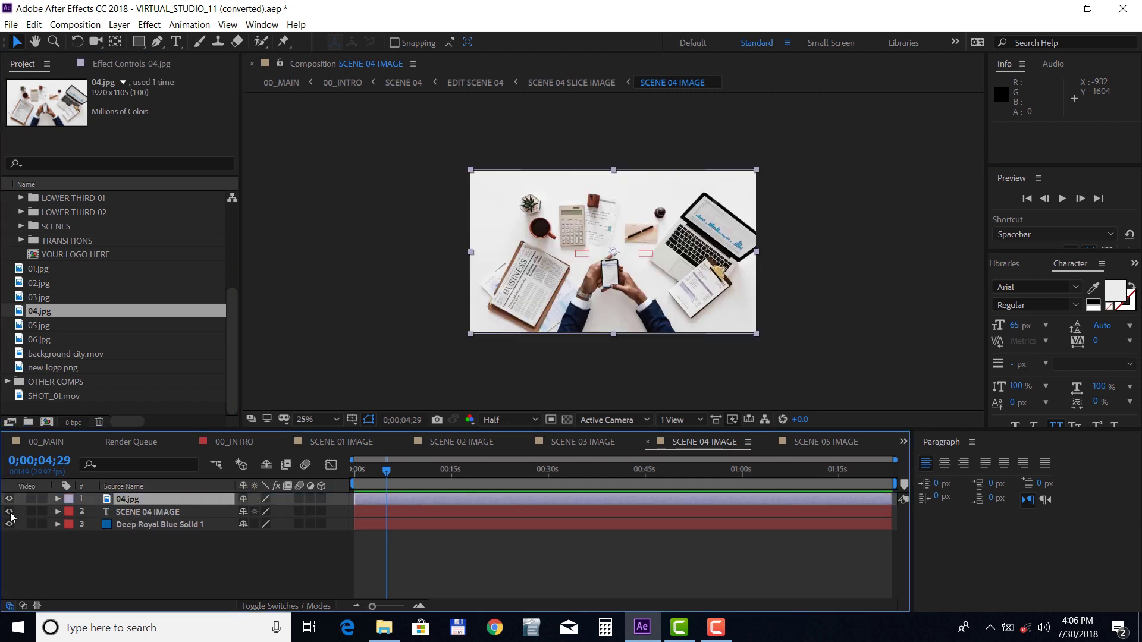
Add 05.jpg to the SCENE 05 IMAGE composition directly beneath the YOUR LOGO HERE layer.
click(791, 441)
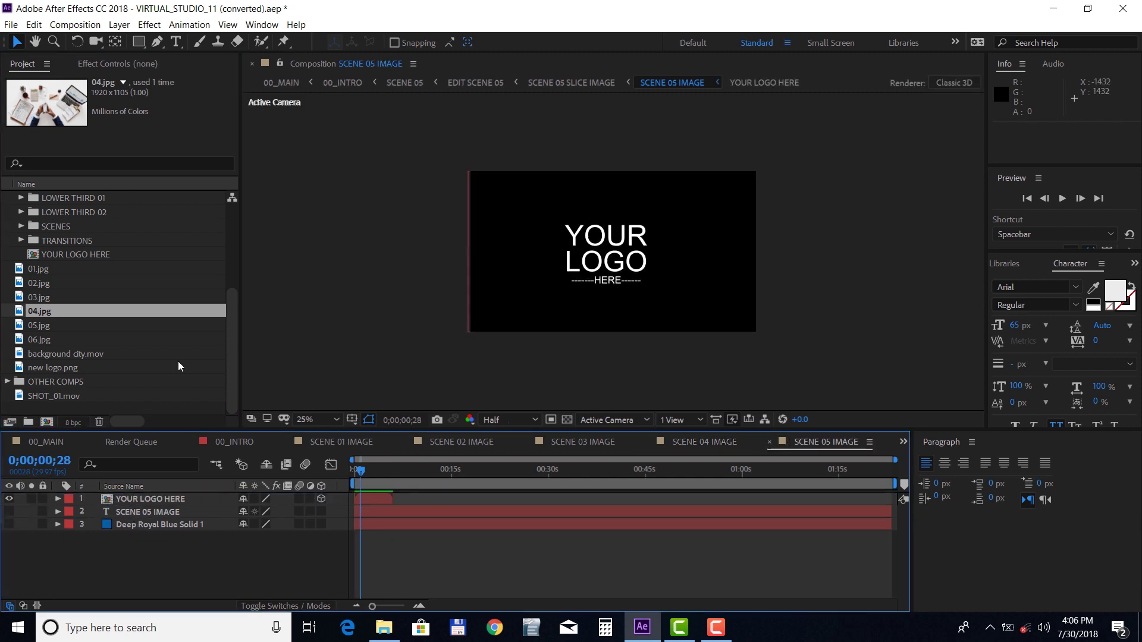
drag(41, 326, 116, 509)
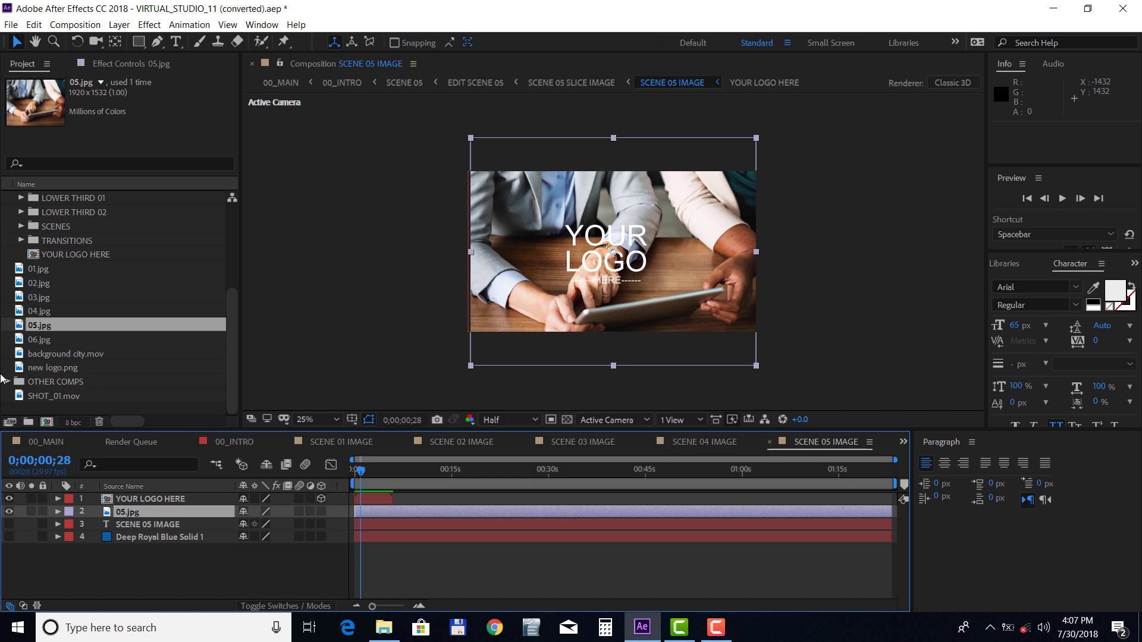
Place new logo.png as the top layer of the YOUR LOGO HERE composition and hide the placeholder text.
double_click(77, 252)
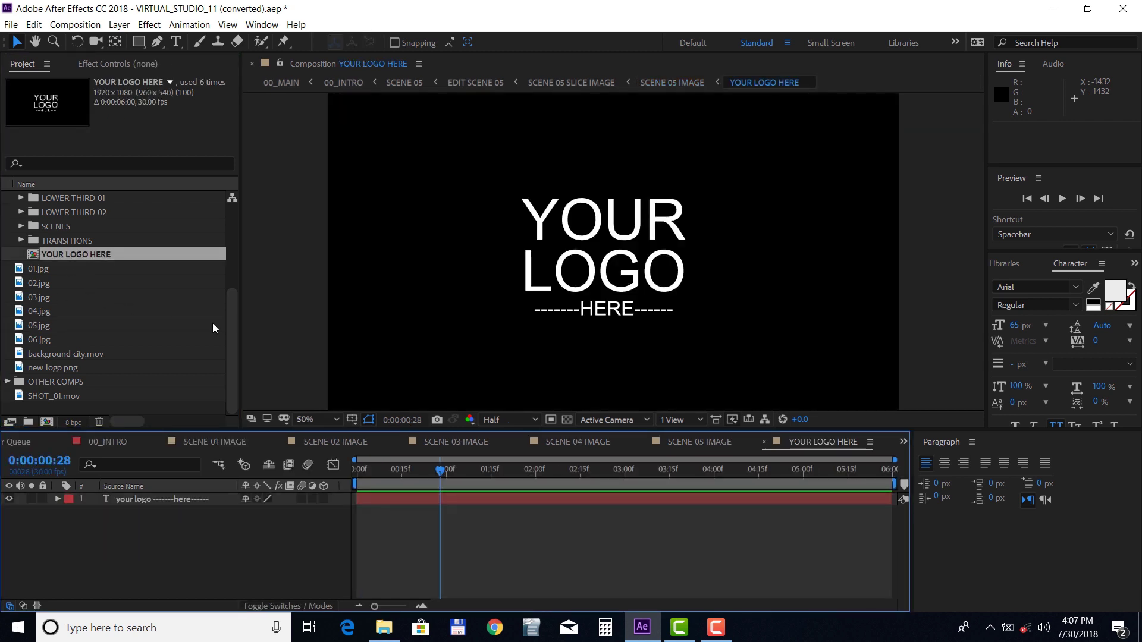
click(65, 369)
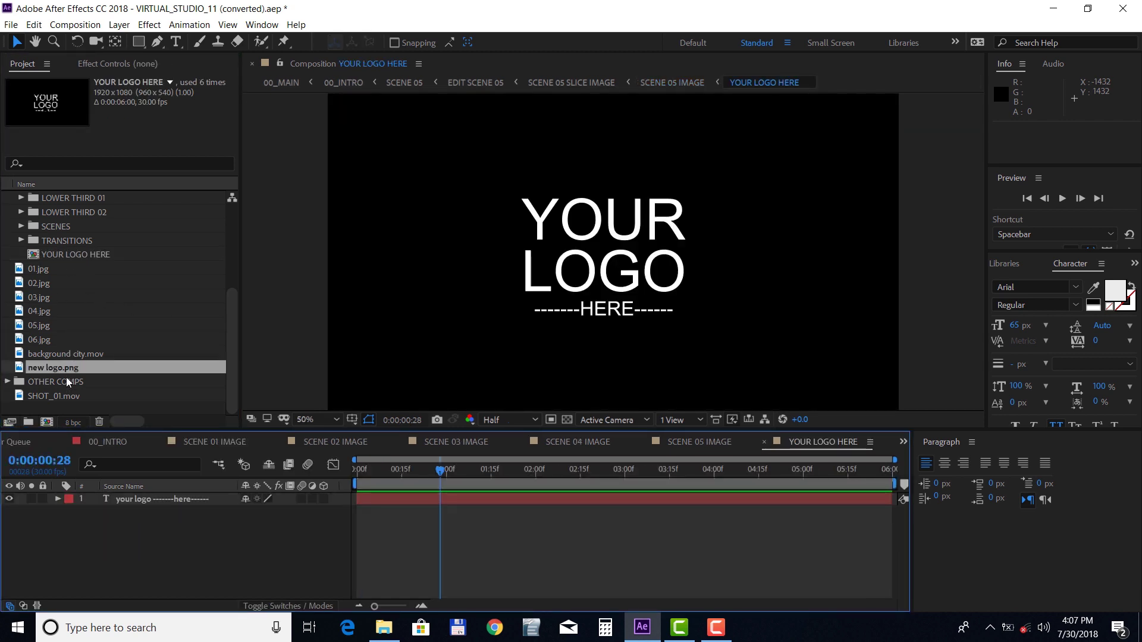
drag(76, 377, 127, 507)
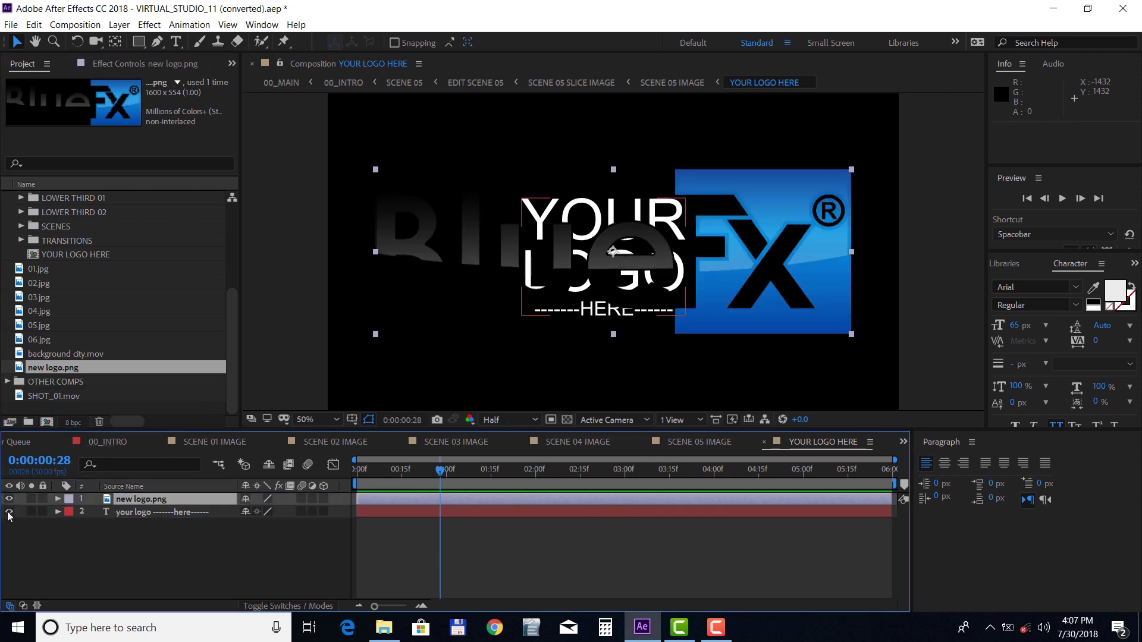
click(9, 511)
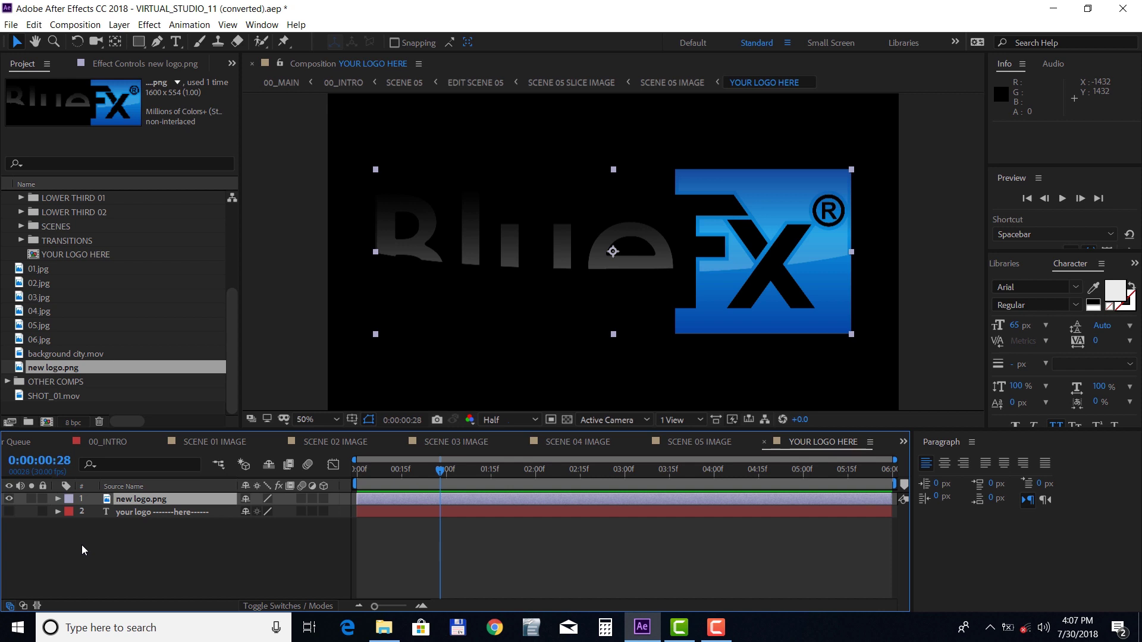
Scale down new logo.png in YOUR LOGO HERE and check it in SCENE 05 IMAGE with the layer controls hidden.
key(s)
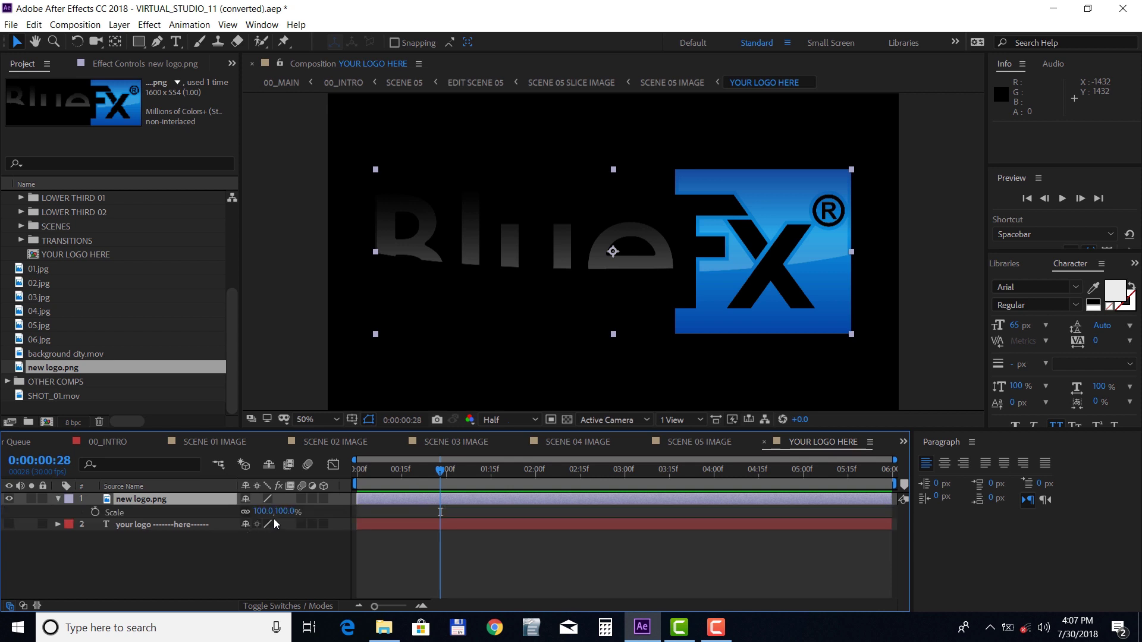
drag(265, 511, 224, 512)
click(696, 442)
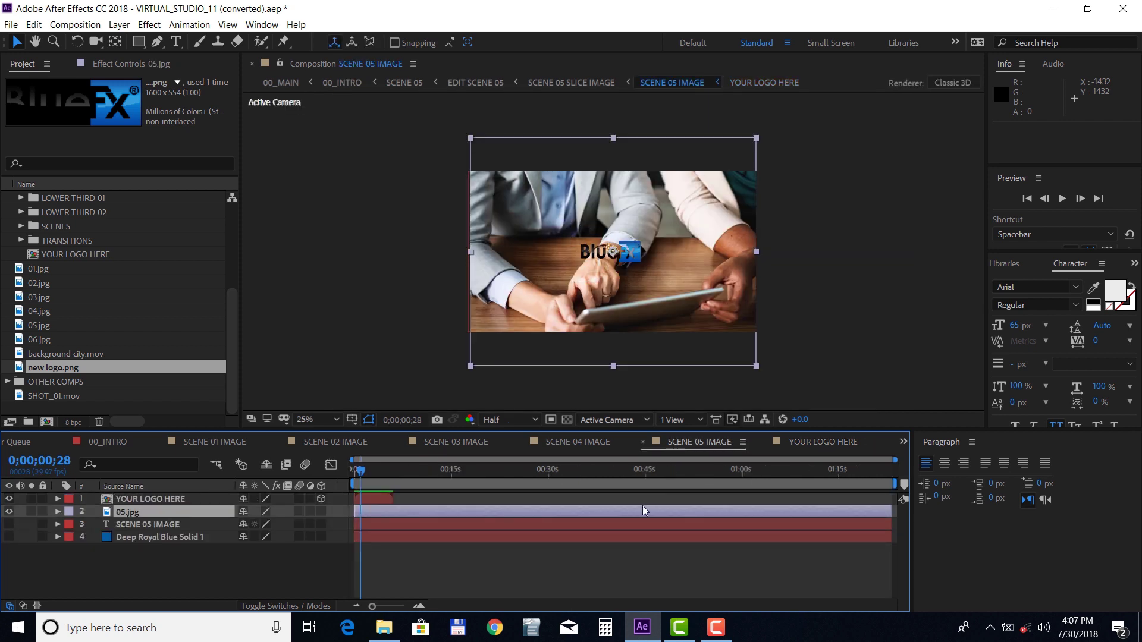
key(ctrl+shift+h)
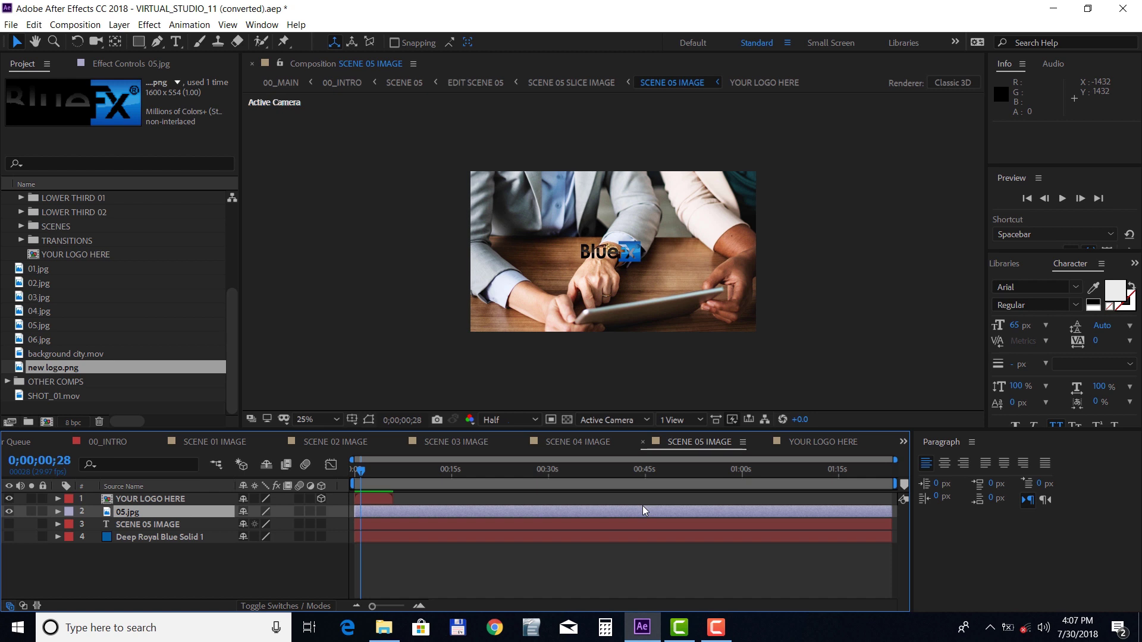
Replace the placeholder text in the SCENE 01 TEXT composition of the intro with "your text".
scroll(142, 338, up, 5)
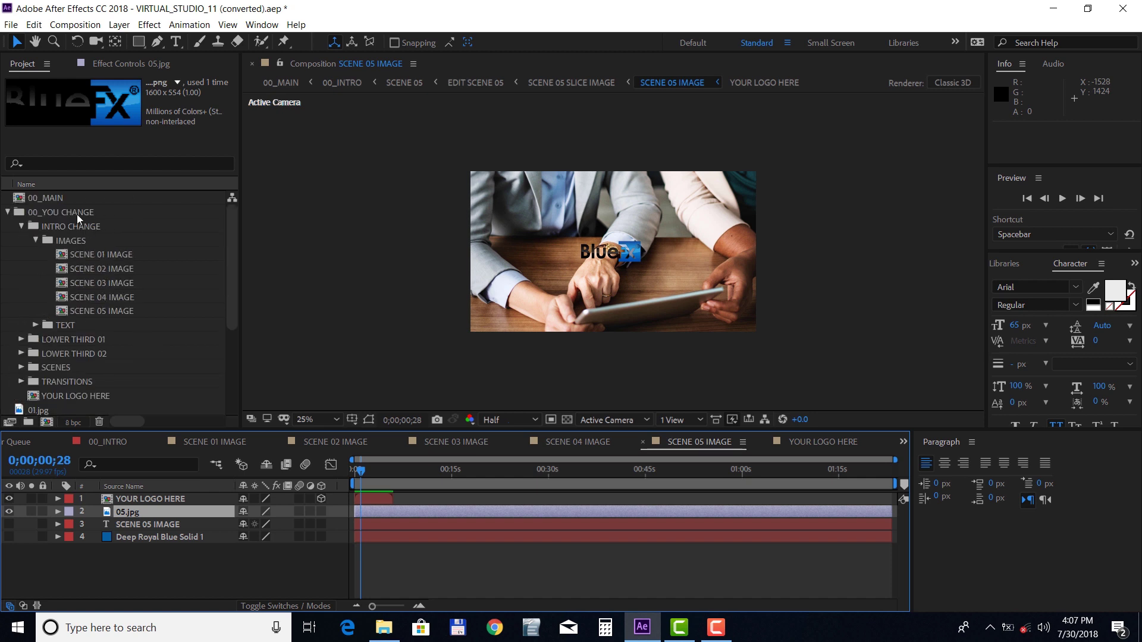
click(35, 239)
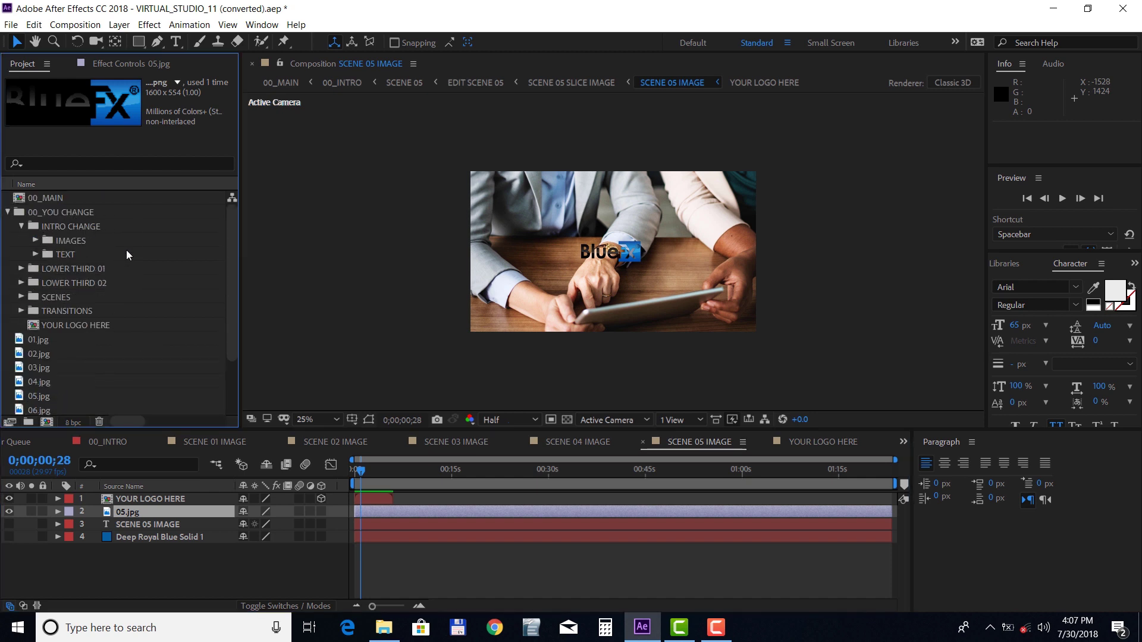
click(36, 254)
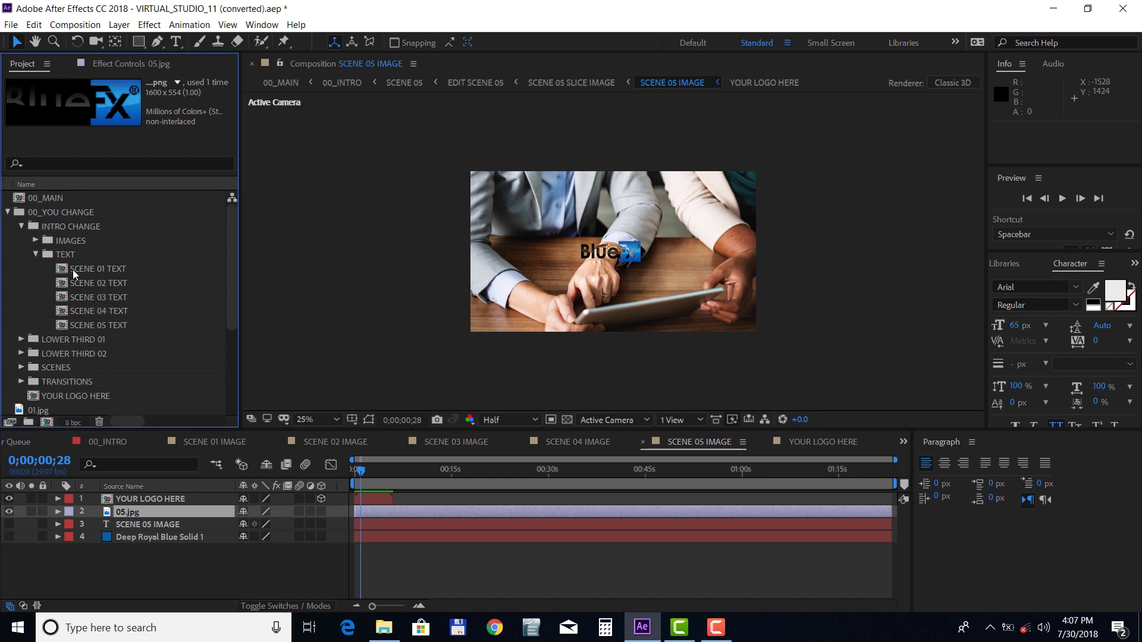
double_click(91, 269)
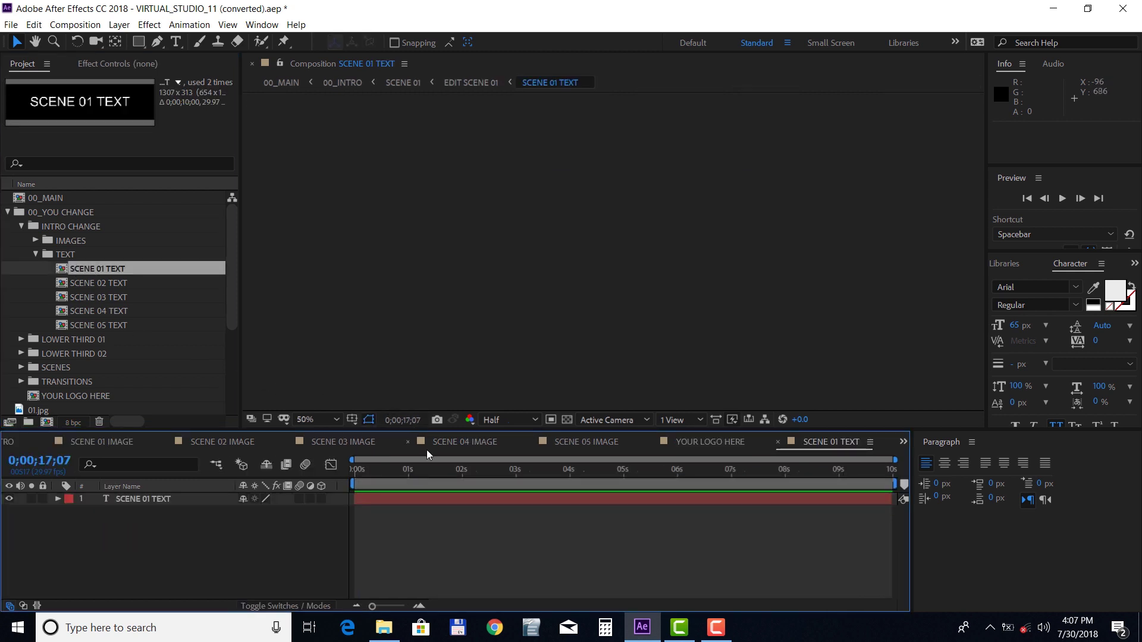
click(463, 472)
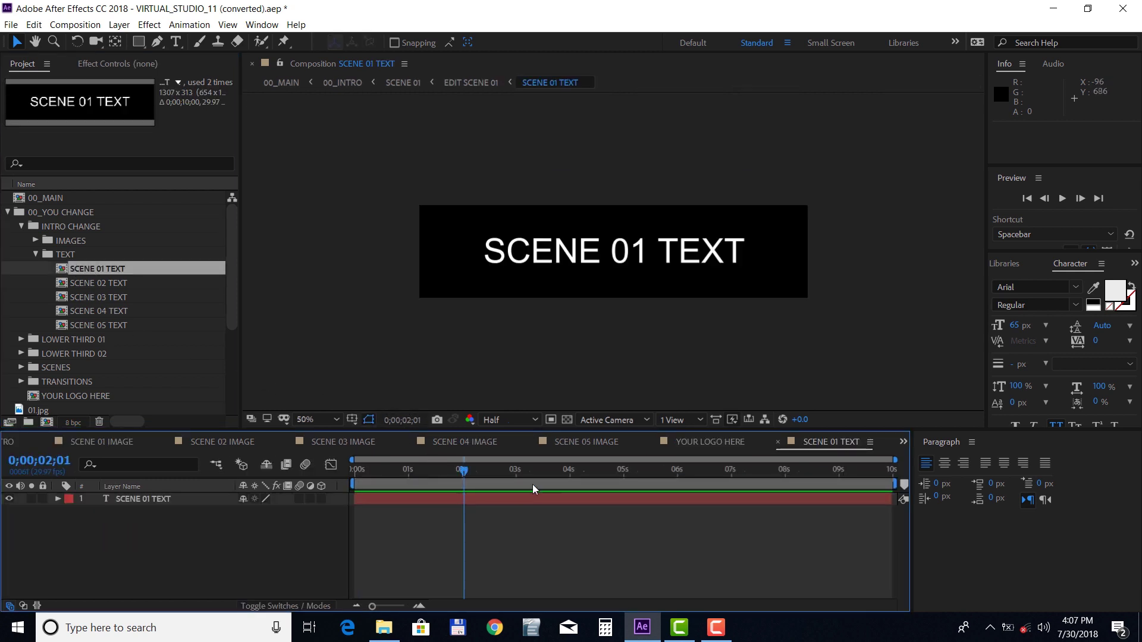
double_click(167, 500)
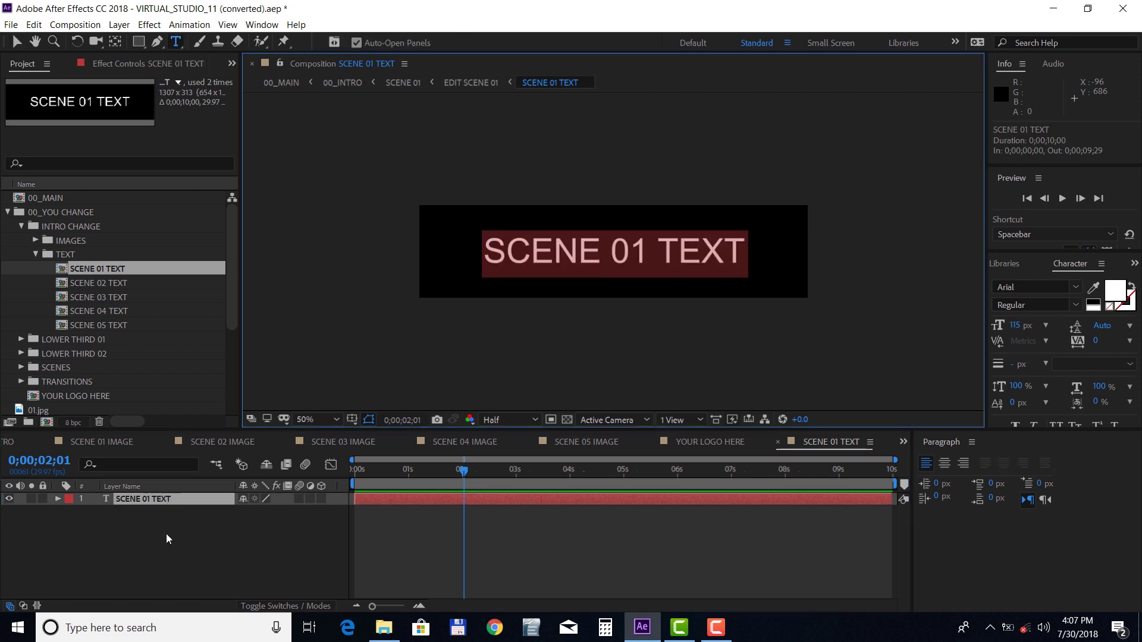
text(your )
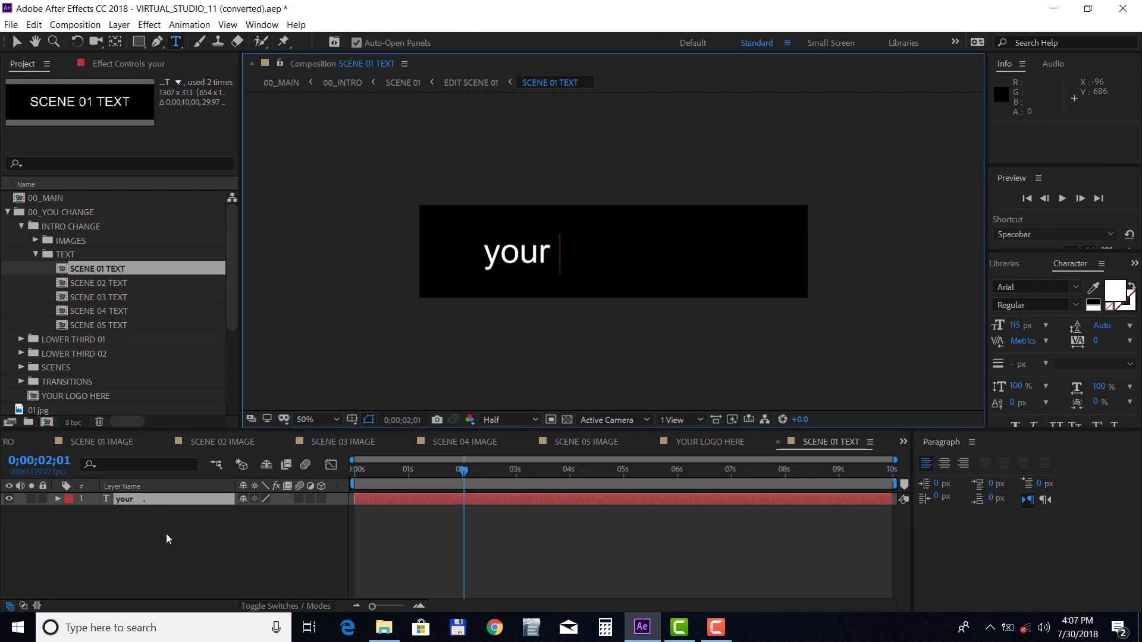
text(text)
click(166, 533)
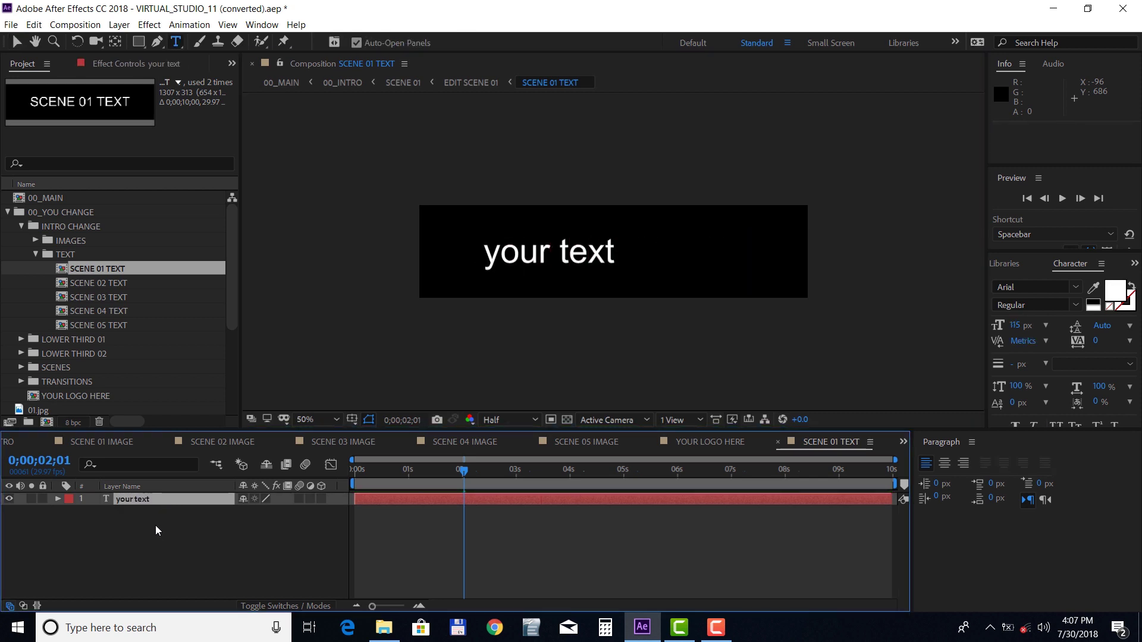
Apply All Caps to the text layer in SCENE 01 TEXT.
click(154, 503)
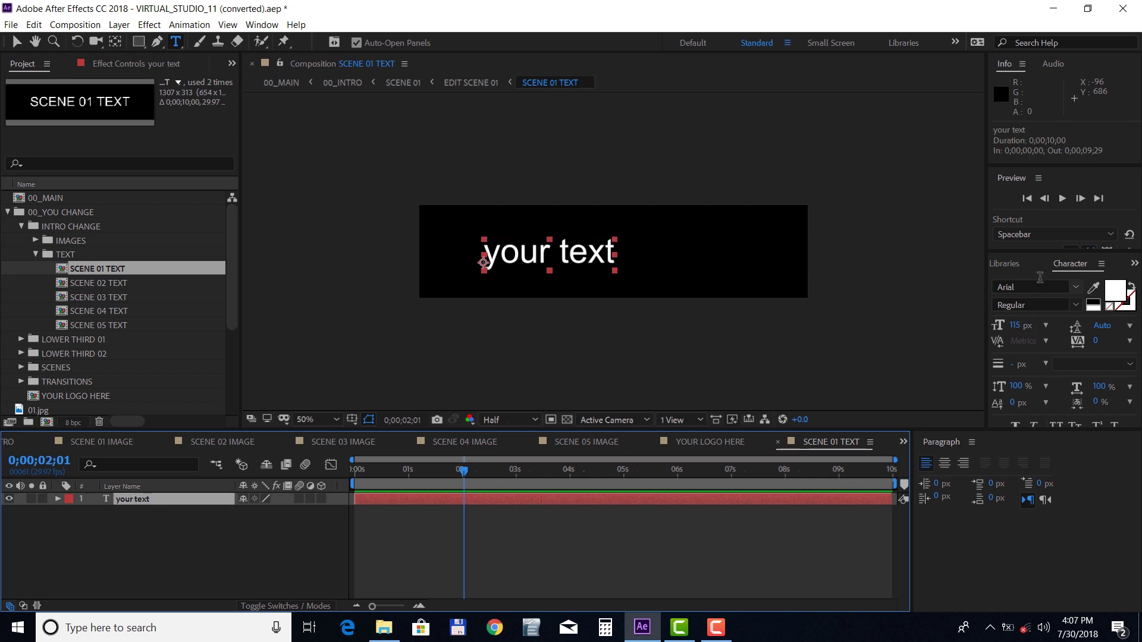
drag(1041, 255, 1036, 231)
click(1056, 392)
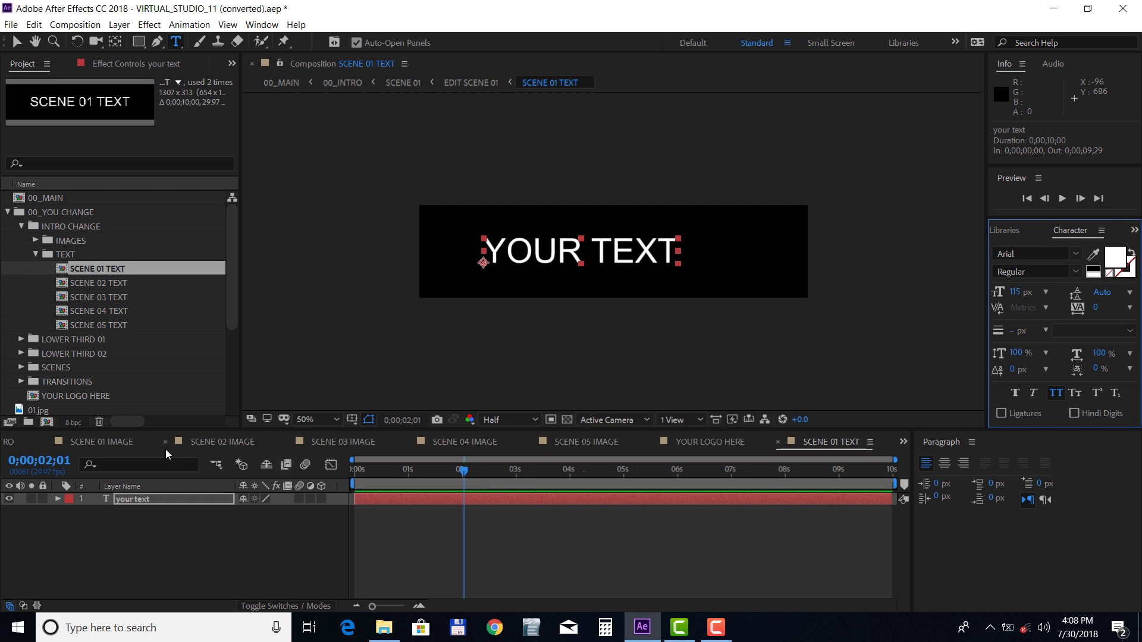
Close the scene image, logo and SCENE 01 TEXT compositions and preview 00_INTRO at 0;00;19;11.
click(141, 445)
click(44, 441)
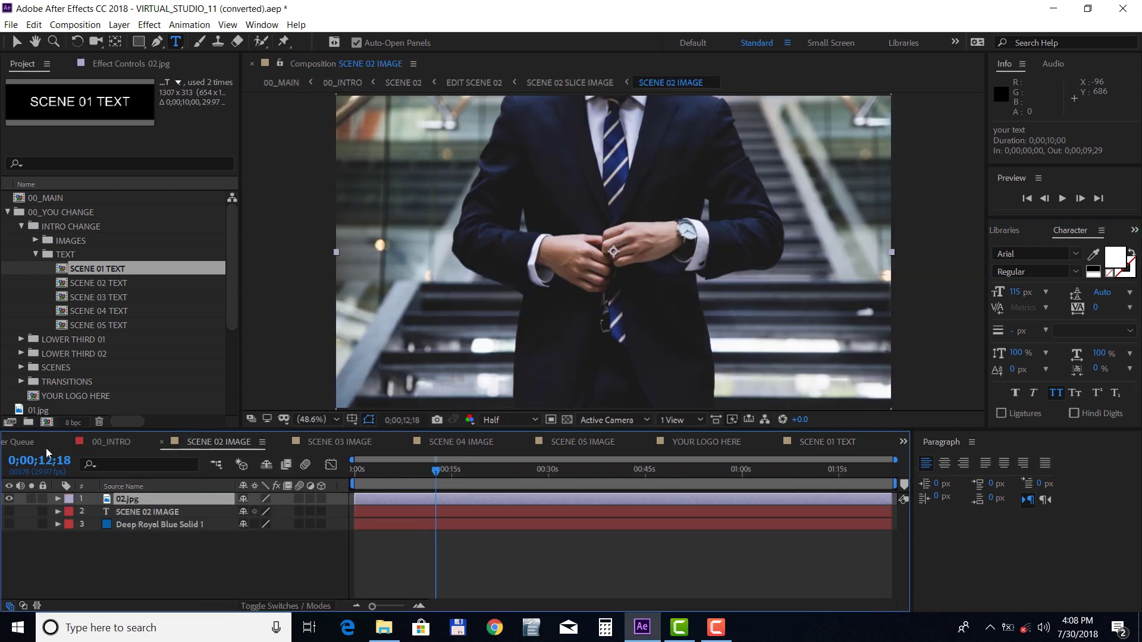
click(163, 443)
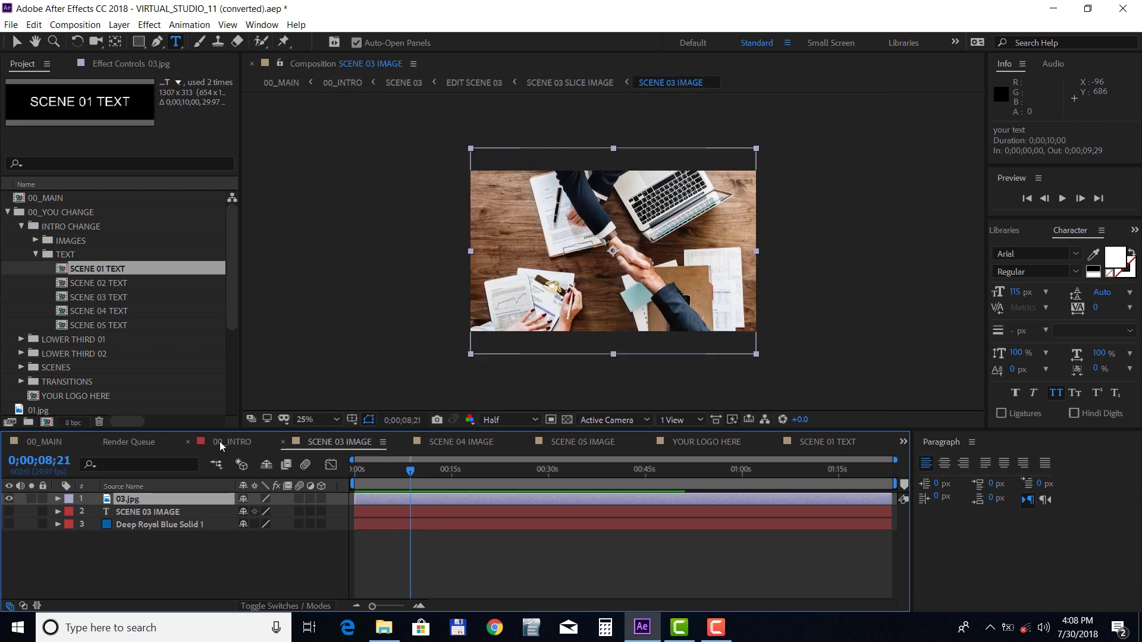
click(283, 443)
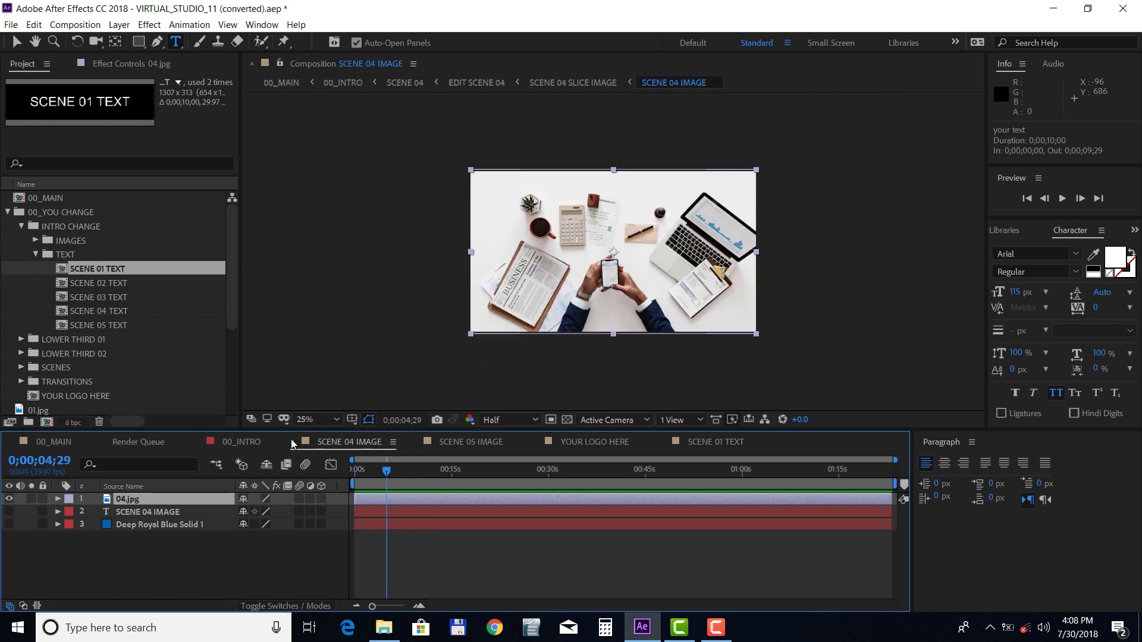
click(293, 443)
click(291, 442)
click(292, 444)
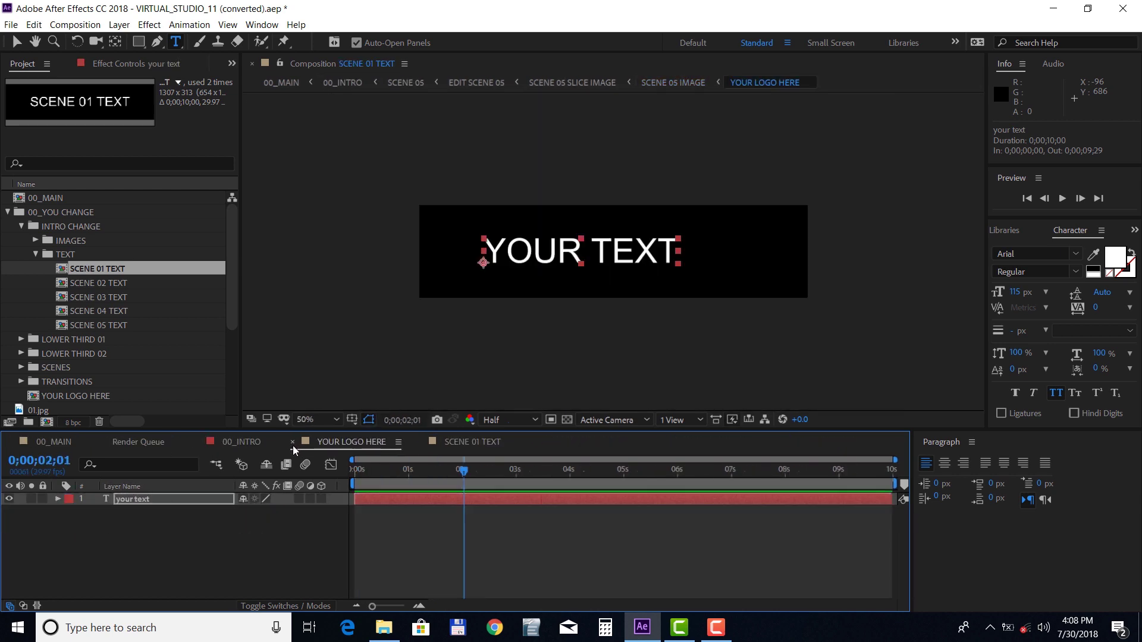
click(293, 442)
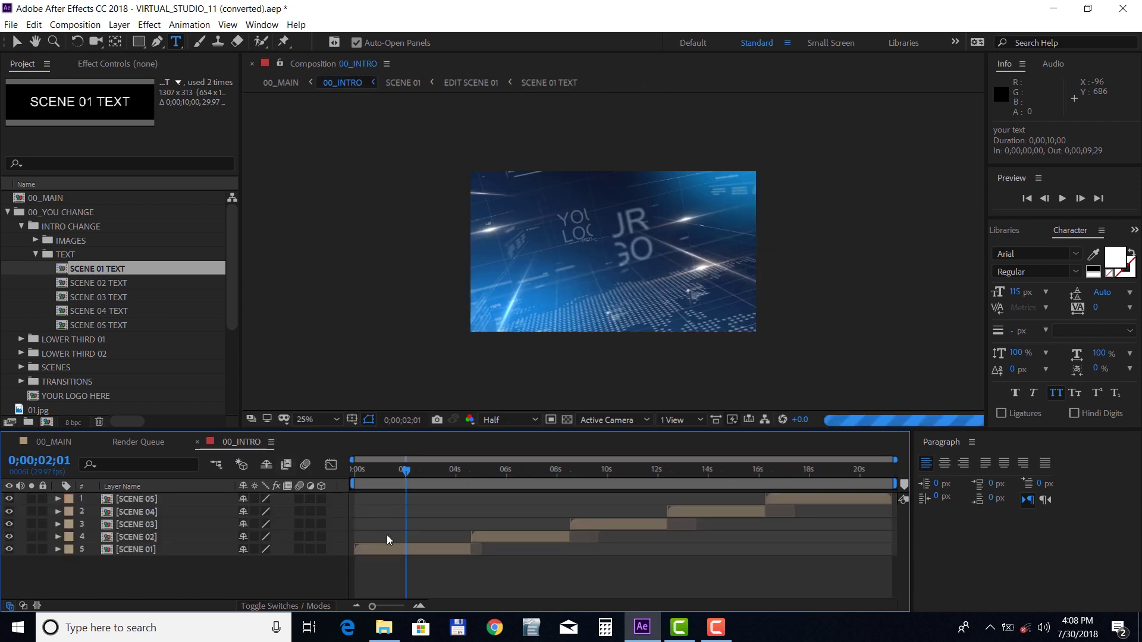
click(844, 470)
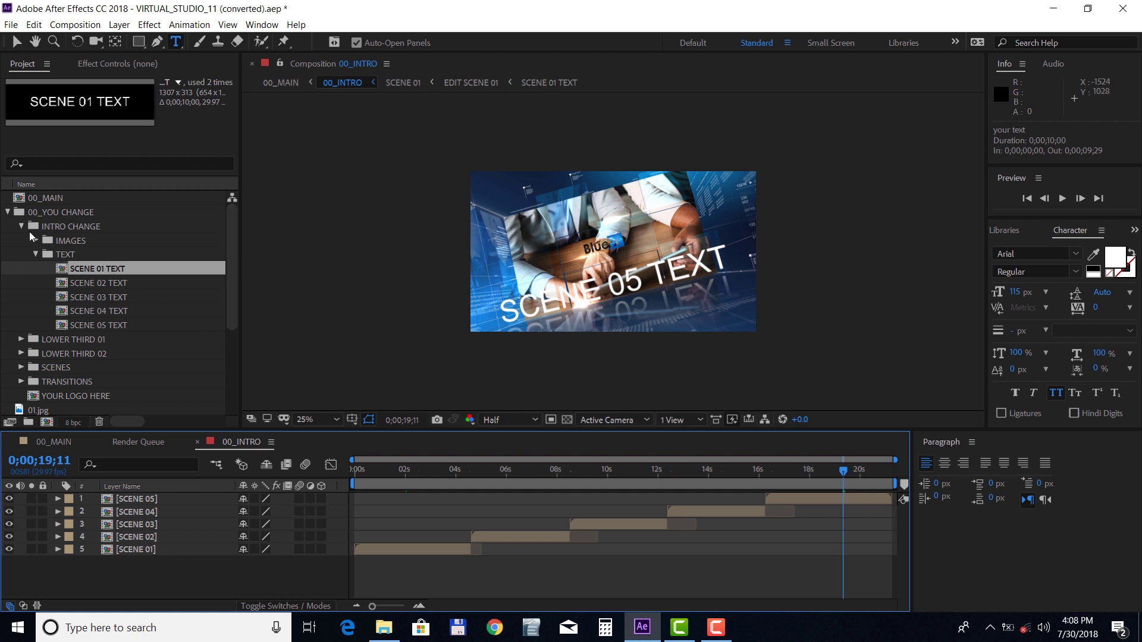
Open the ANGLE 14 composition from the SCENES folder and preview it at 0;00;08;22.
click(22, 224)
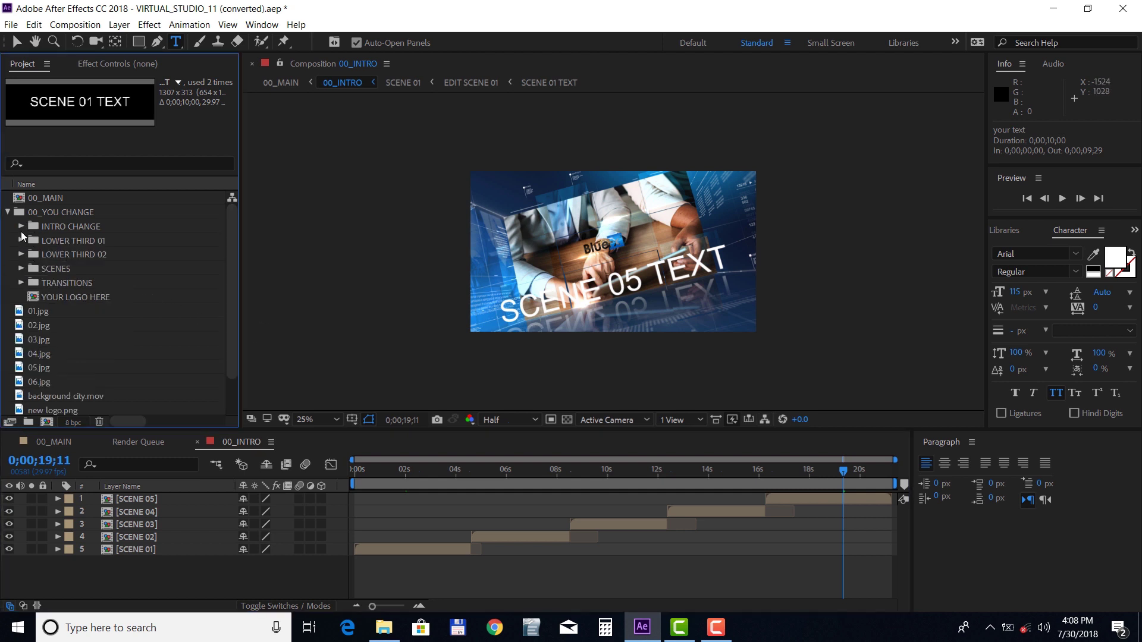
click(22, 269)
scroll(101, 281, down, 3)
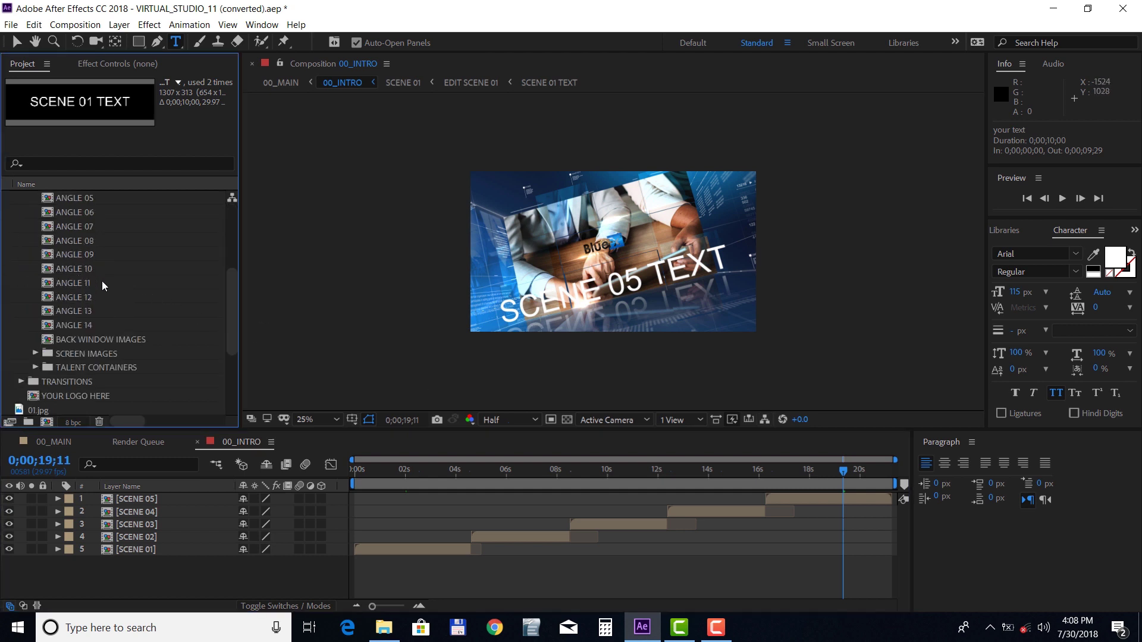
double_click(89, 326)
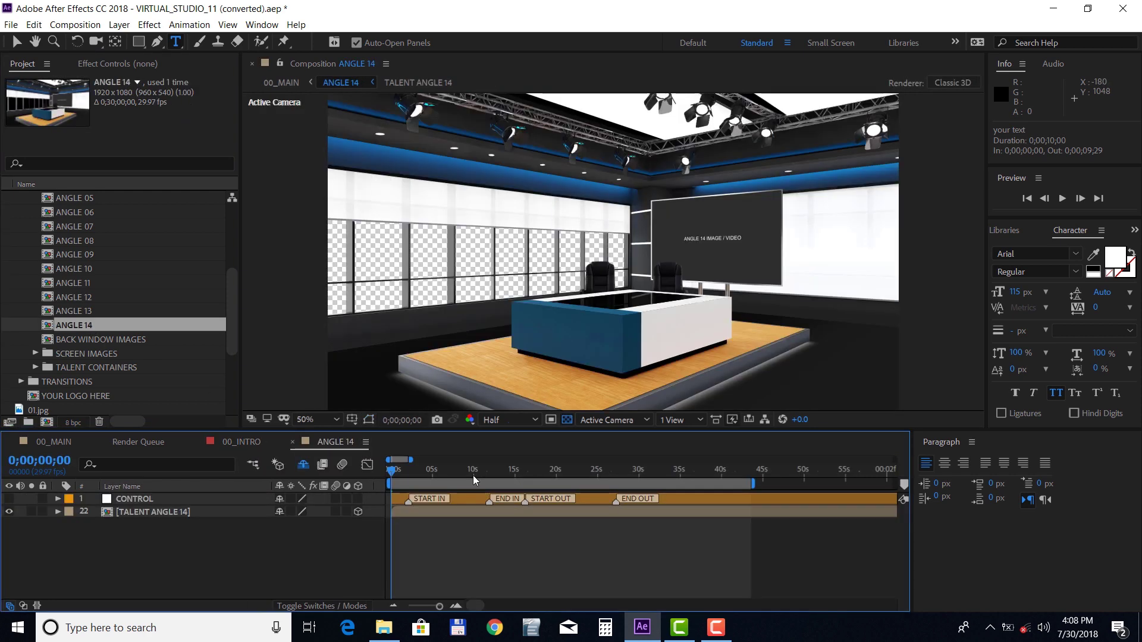
click(463, 476)
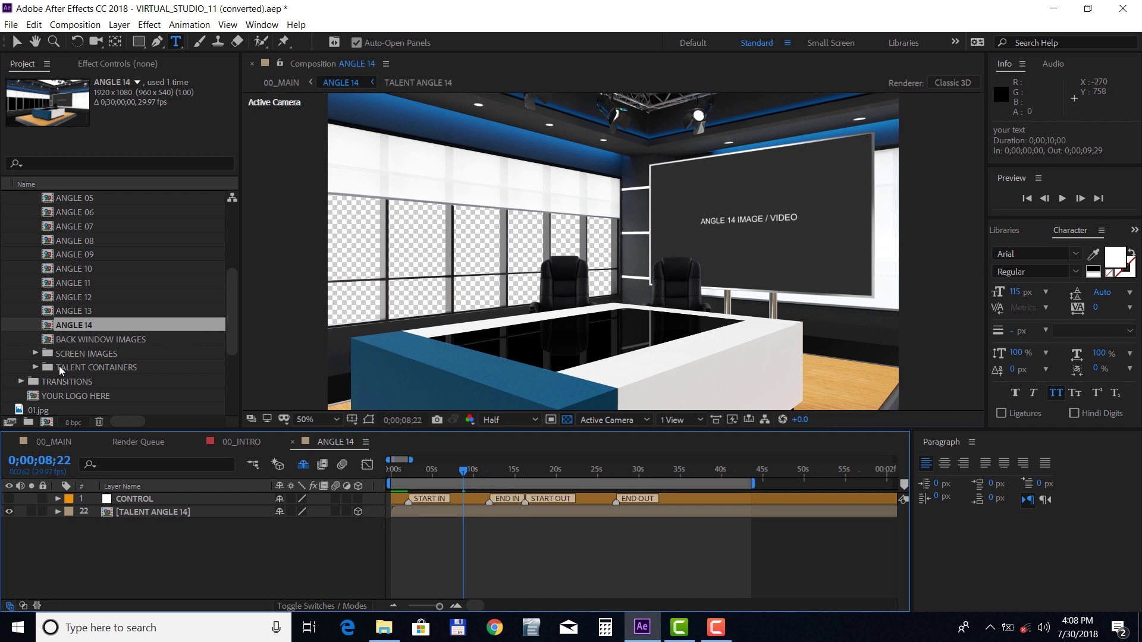
Open TALENT ANGLE 14 from the talent containers and add SHOT_01.mov as its top layer.
click(34, 367)
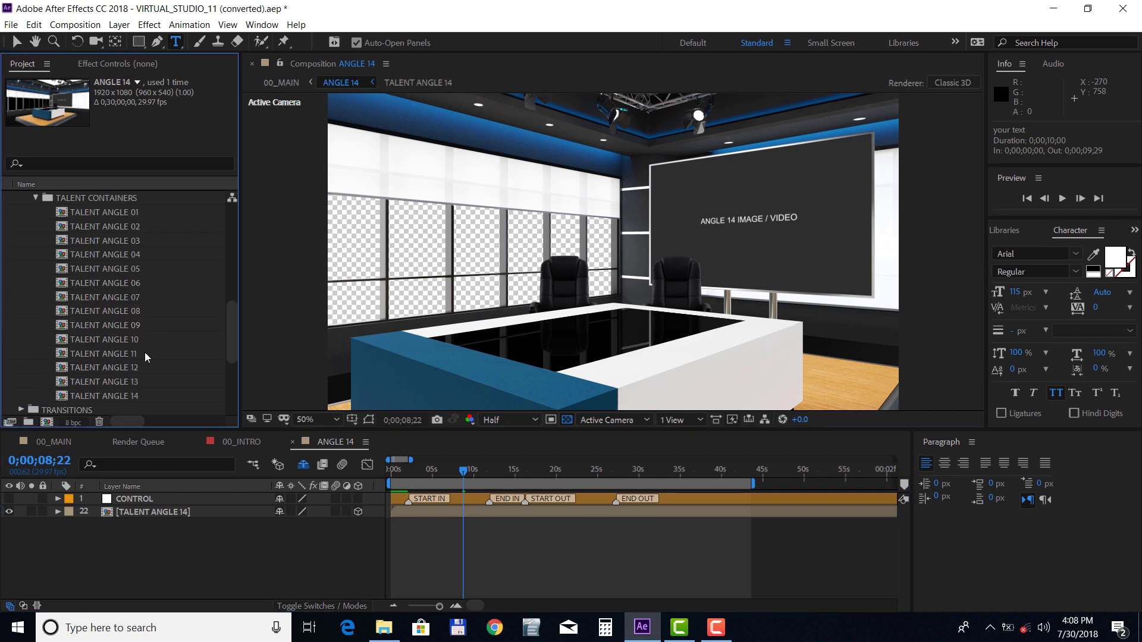
double_click(131, 396)
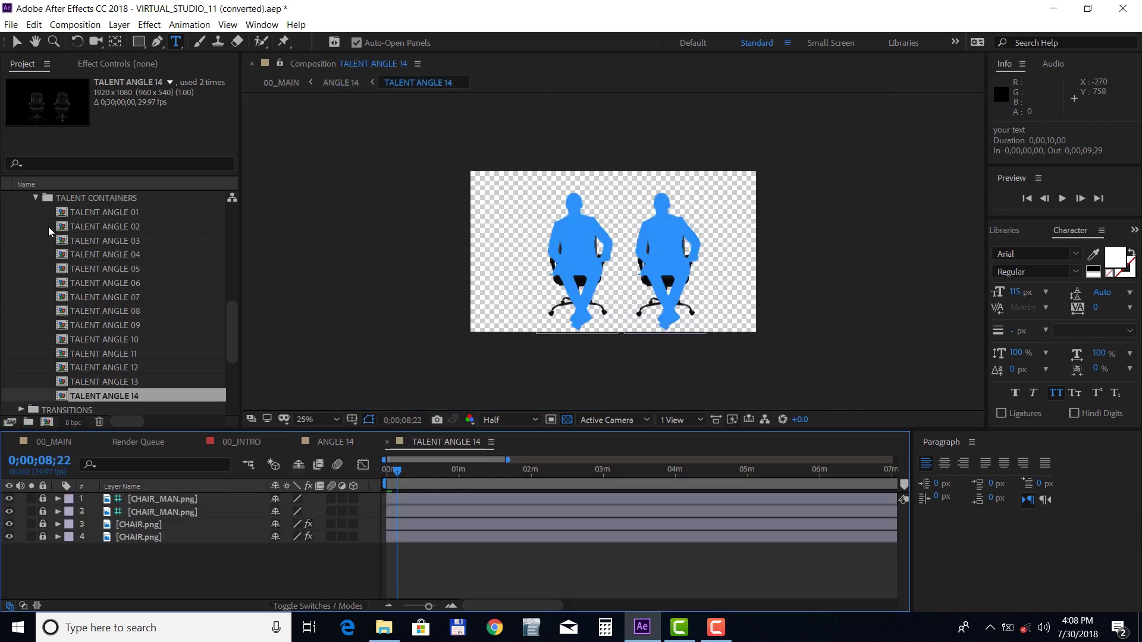
click(36, 197)
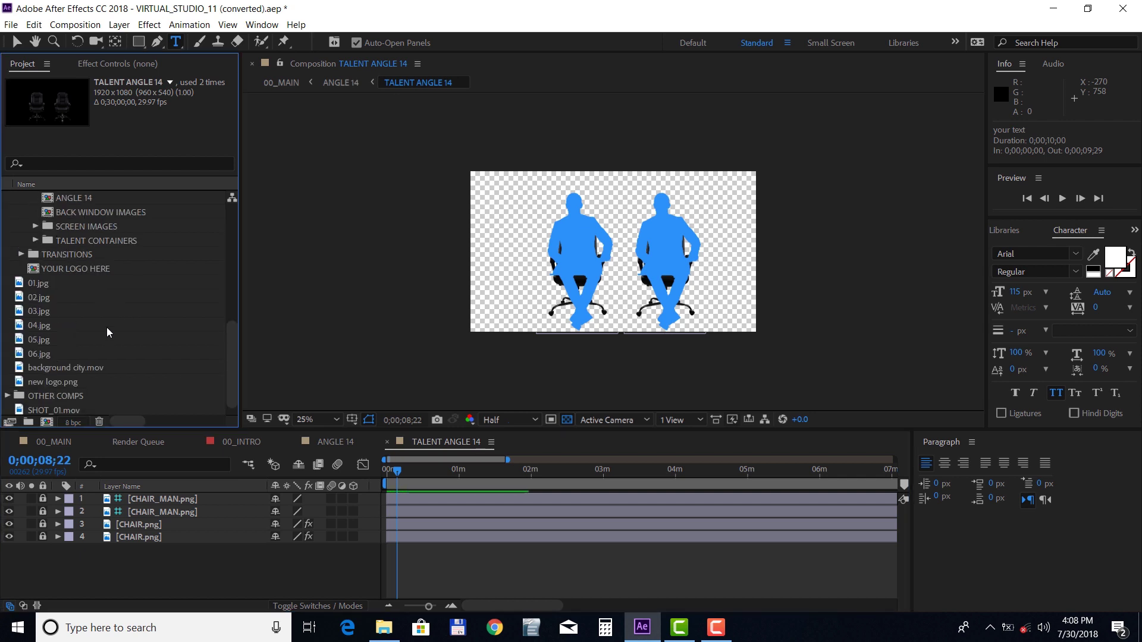
scroll(104, 324, down, 1)
click(74, 396)
drag(74, 398, 120, 506)
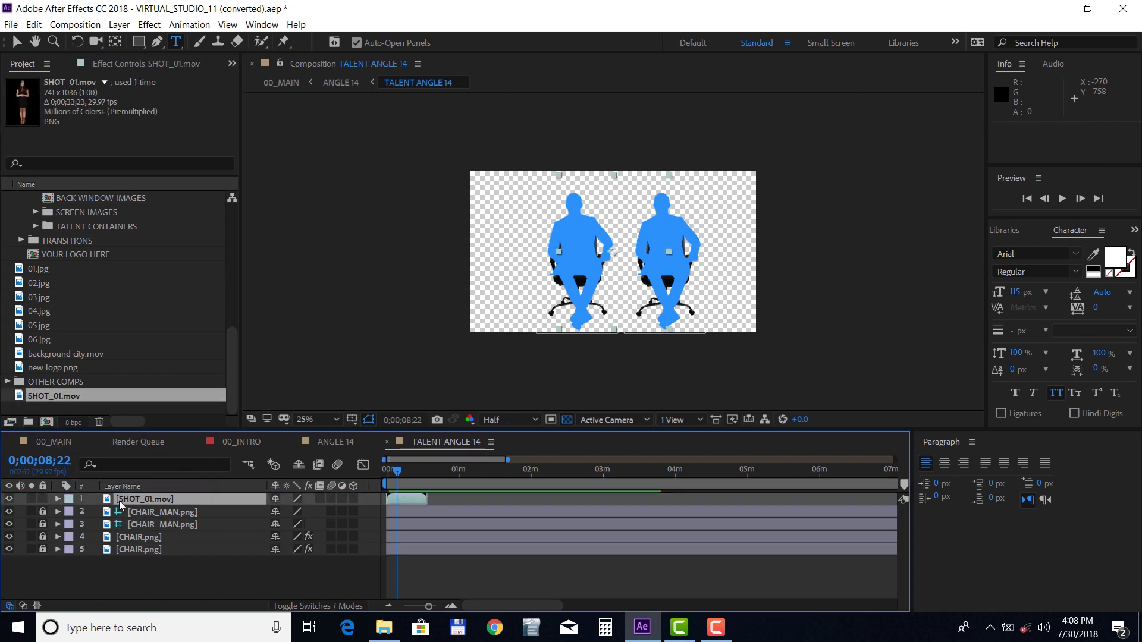
Move SHOT_01.mov over the right-hand chair, to about 1296, 536, and check the presenter in ANGLE 14.
key(v)
drag(616, 234, 665, 234)
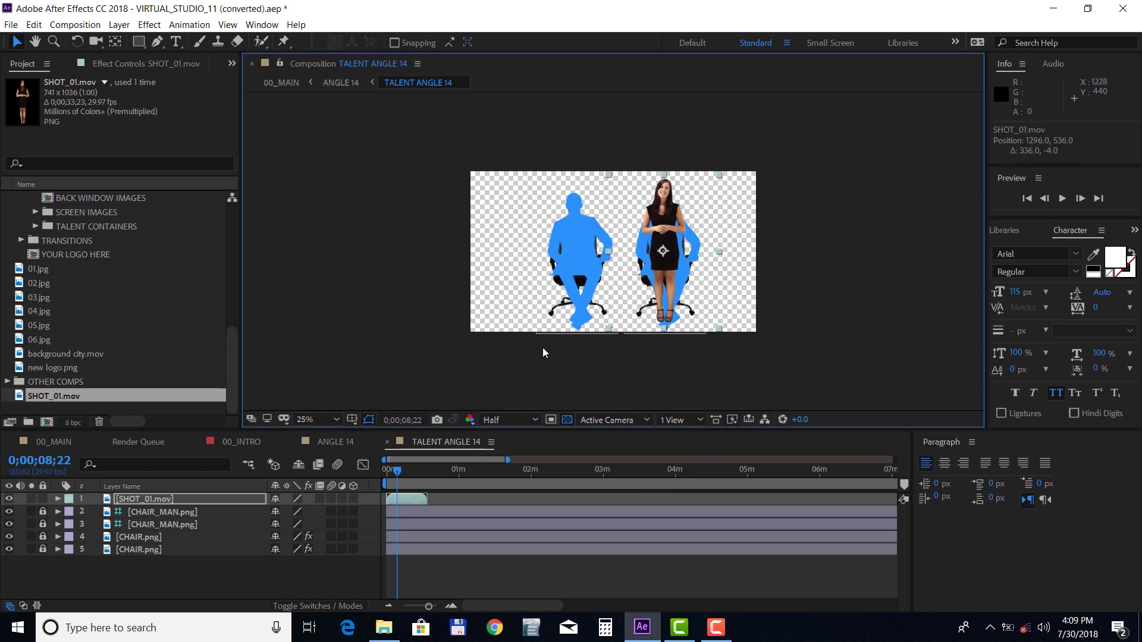
click(344, 441)
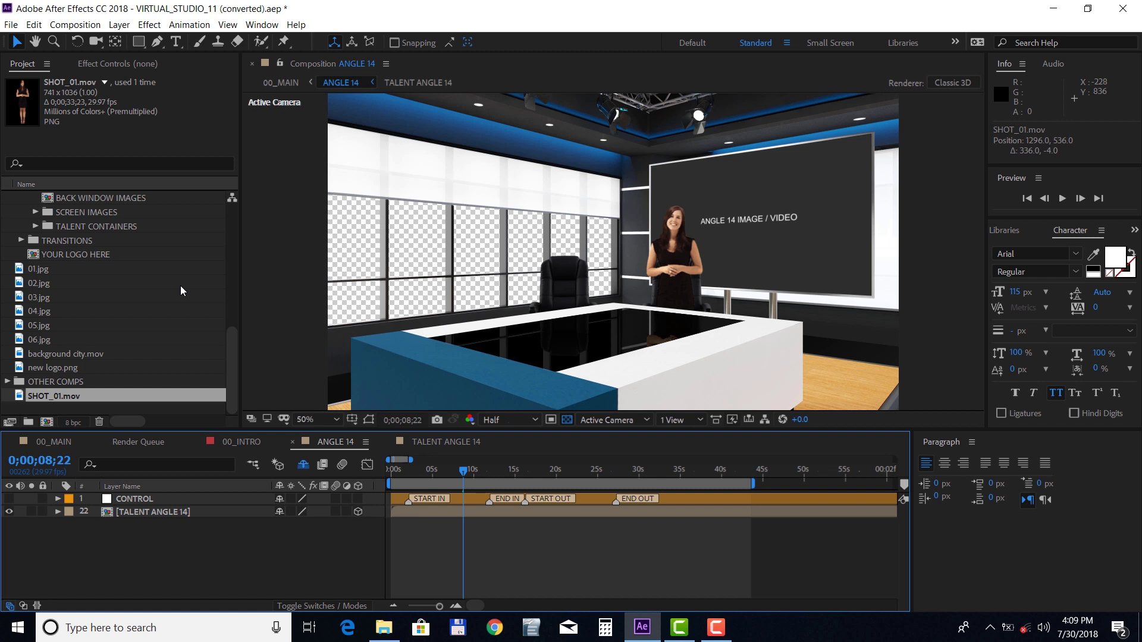
Open the IMAGE ANGLE 14 composition from the SCREEN IMAGES folder.
scroll(153, 269, up, 2)
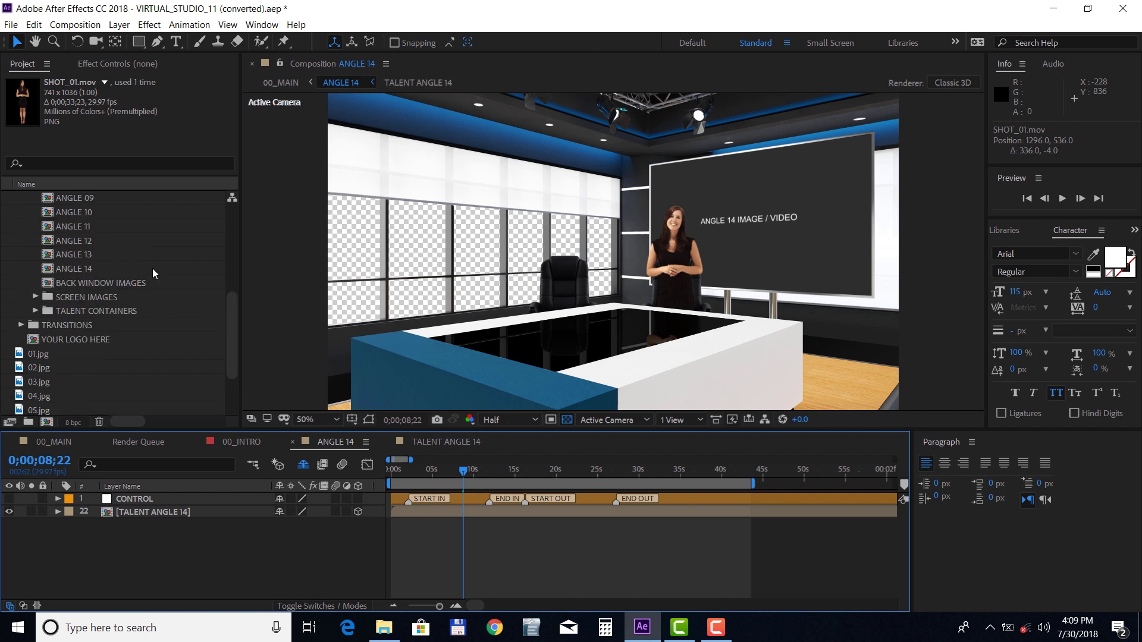
click(34, 298)
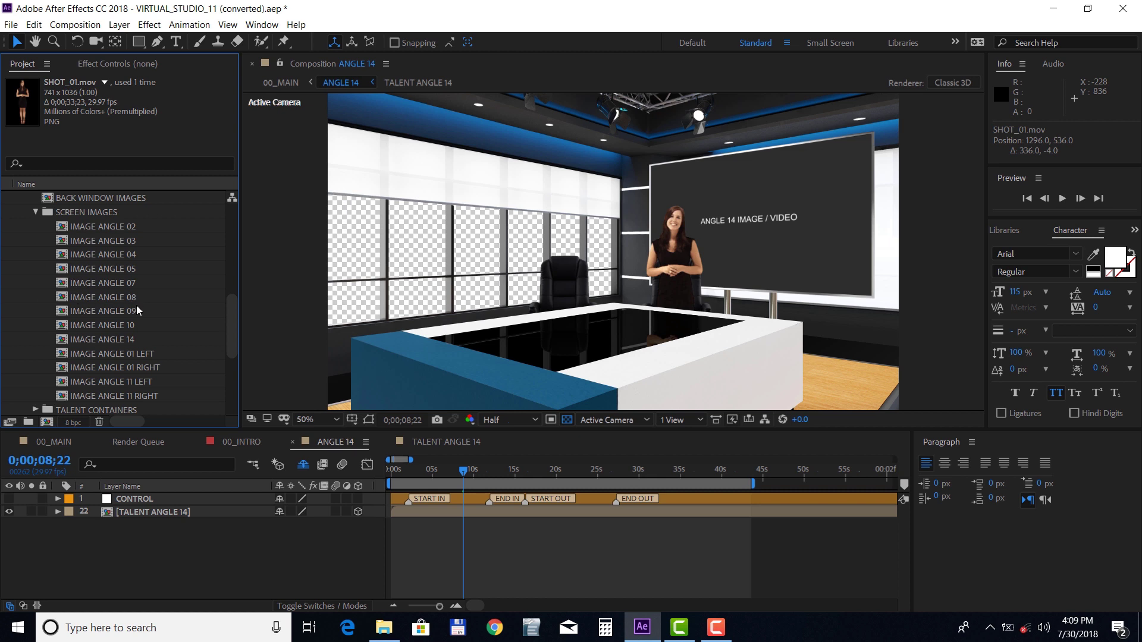
double_click(115, 341)
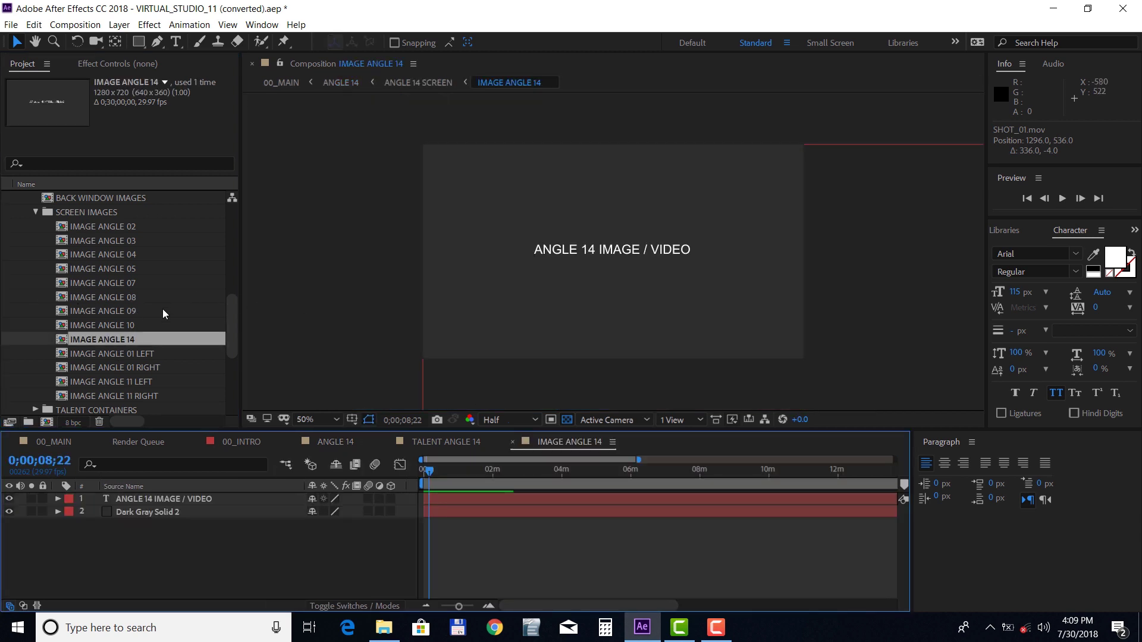
Add background city.mov as the top layer of IMAGE ANGLE 14 and hide the placeholder text and Dark Gray Solid 2 layers.
scroll(134, 318, down, 2)
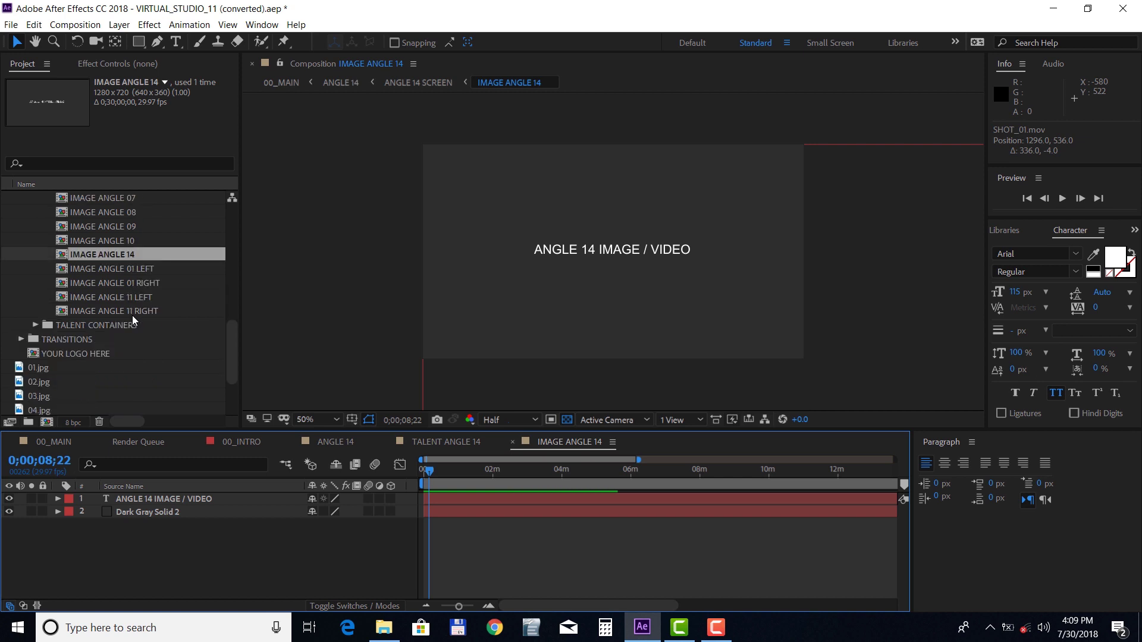
scroll(132, 320, down, 2)
click(82, 367)
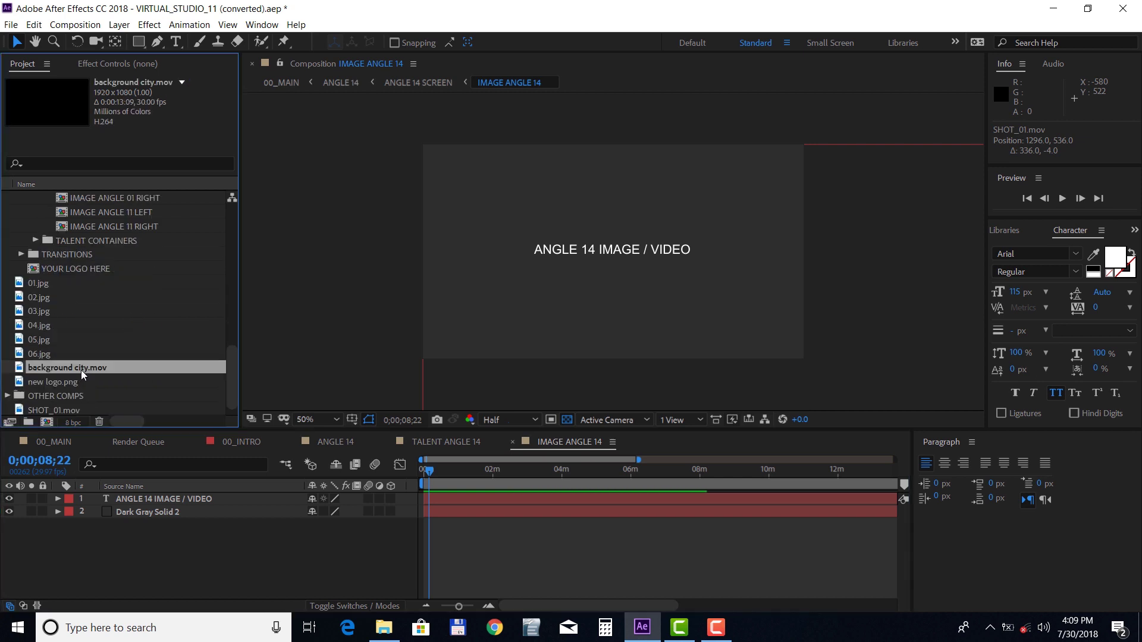
drag(81, 370, 143, 495)
drag(9, 511, 9, 524)
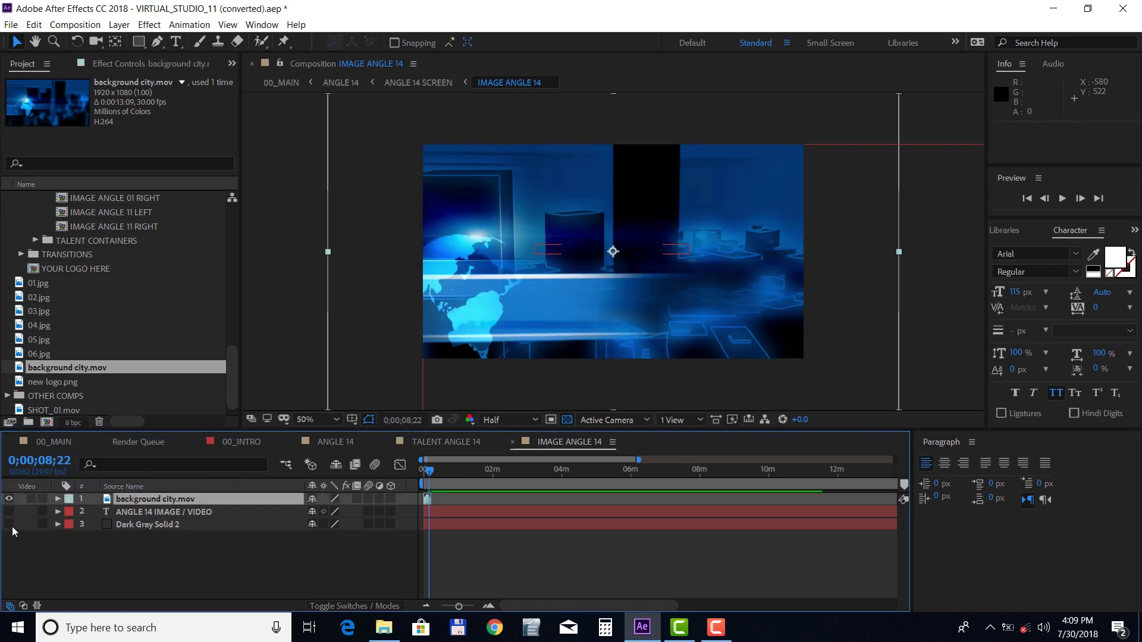
Return to ANGLE 14 and move the CONTROL layer's START IN marker to 0;00;06;01, with END IN slightly earlier.
click(344, 445)
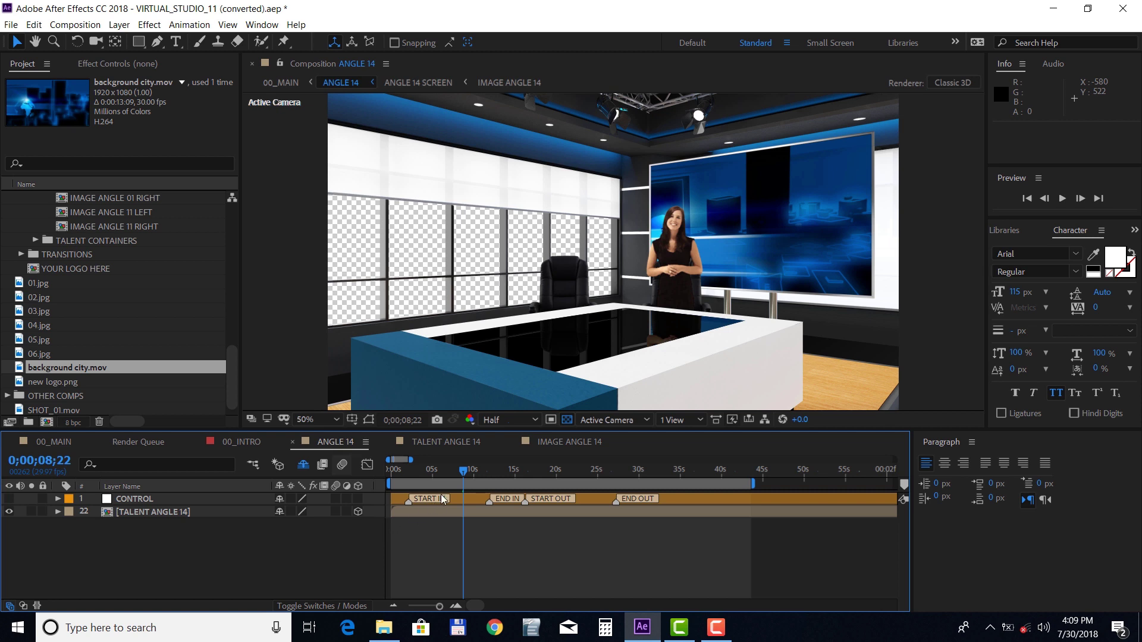
mouse_move(461, 479)
mouse_down()
mouse_move(476, 480)
mouse_move(485, 501)
mouse_move(445, 493)
mouse_move(419, 505)
mouse_move(437, 518)
mouse_up()
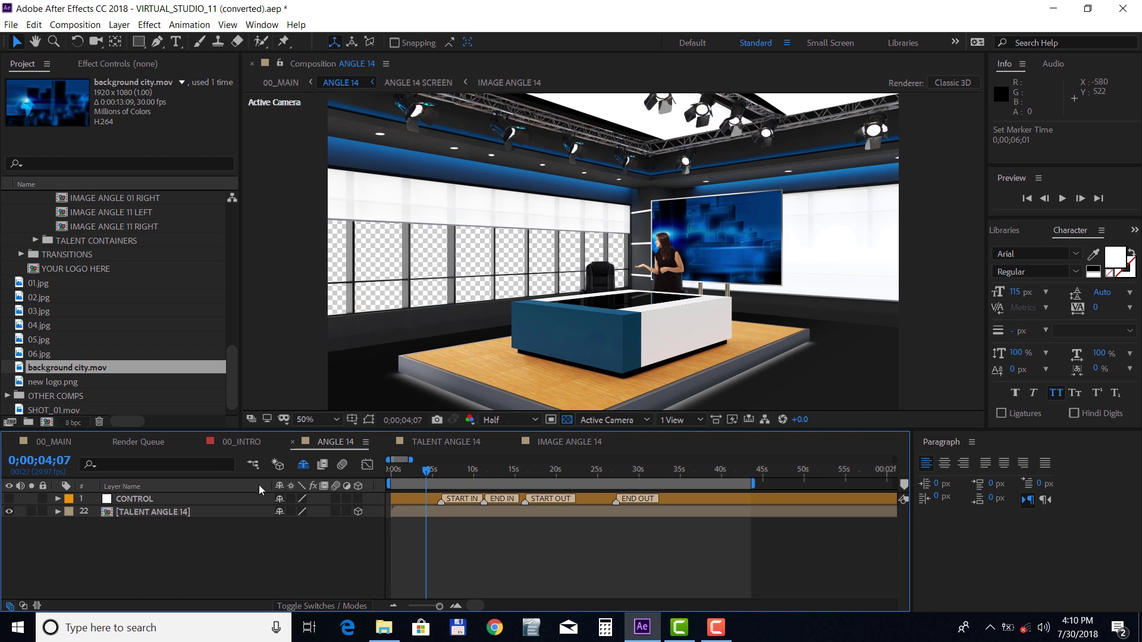
Switch to the 00_MAIN composition, collapse the SCENES folder and expand the LOWER THIRD 01 folder.
click(63, 442)
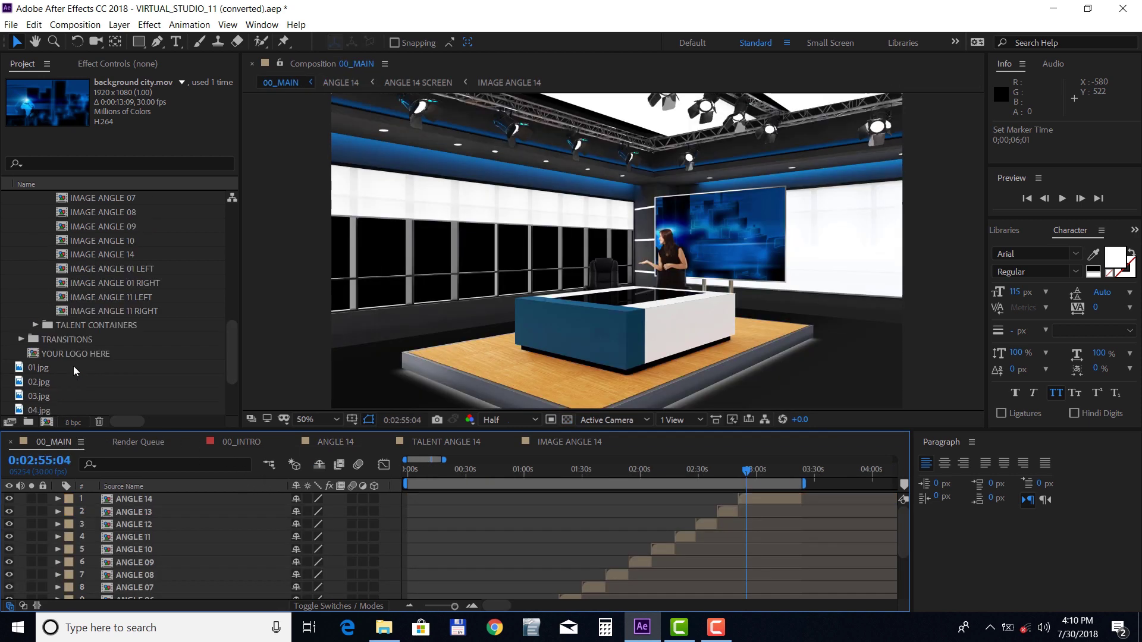
scroll(75, 335, up, 5)
scroll(29, 257, up, 3)
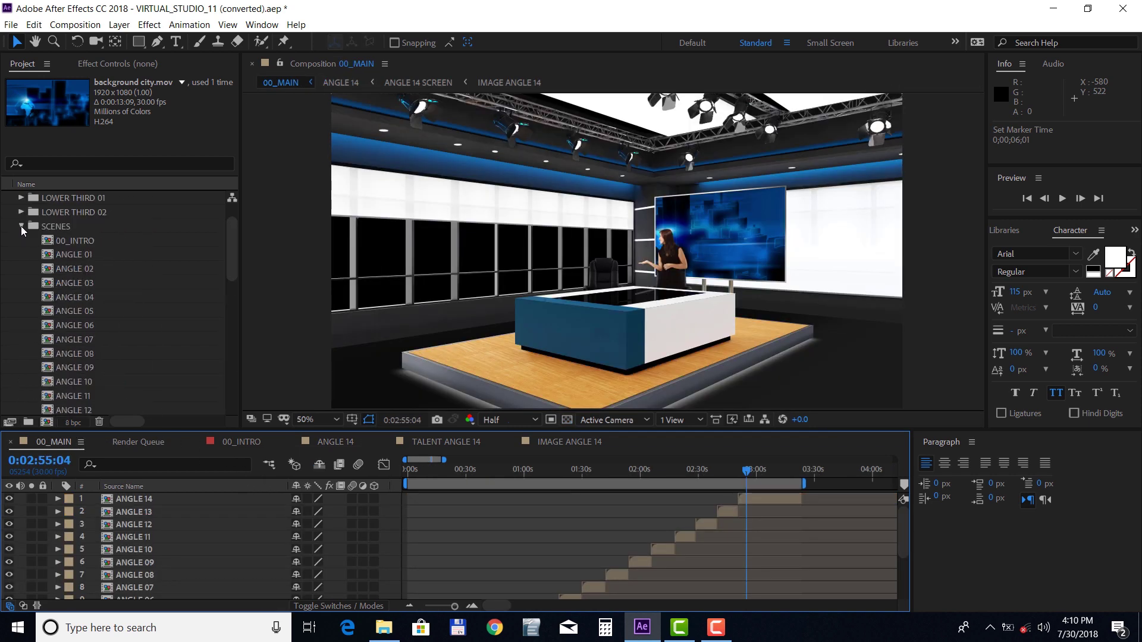
click(20, 241)
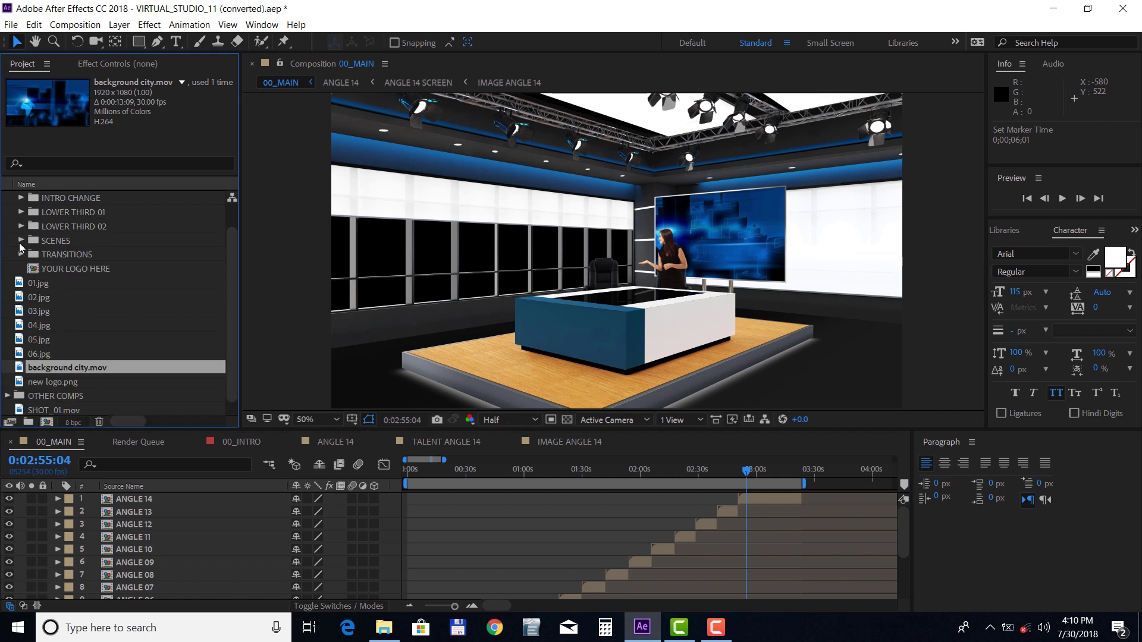
click(21, 213)
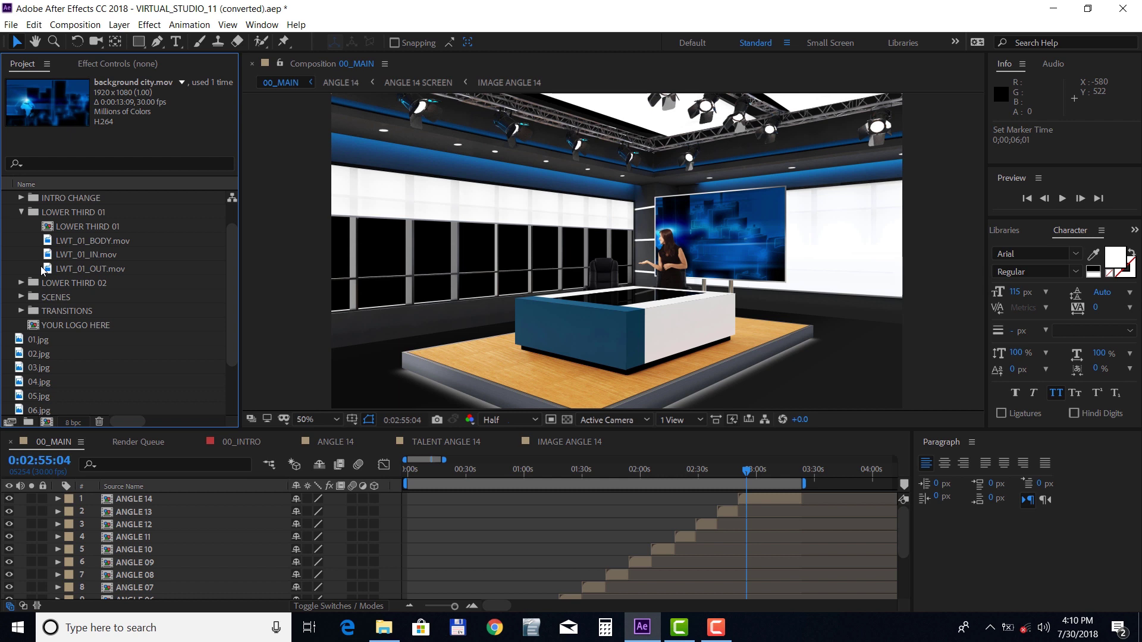
Duplicate the LOWER THIRD 01 composition and undo the duplication.
click(86, 227)
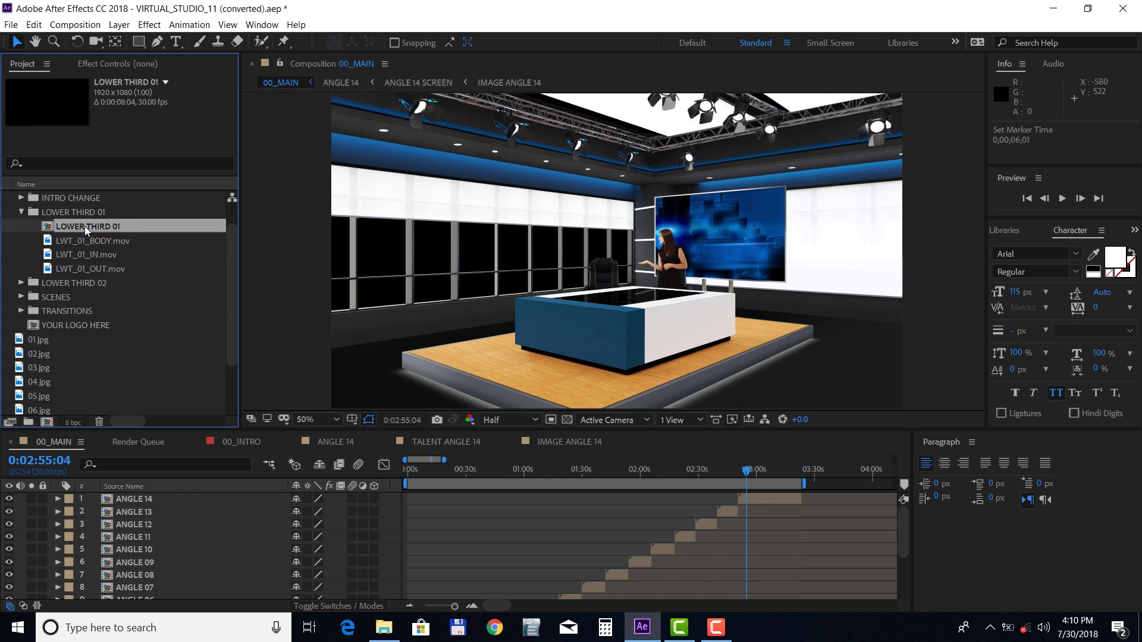
click(32, 26)
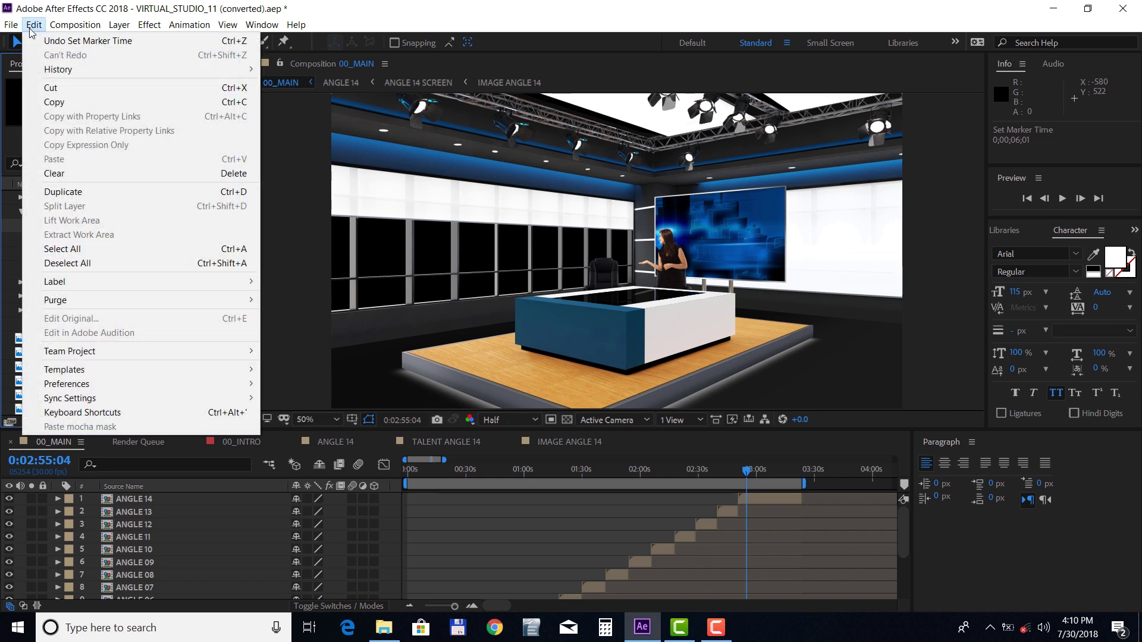
click(66, 192)
scroll(69, 285, up, 2)
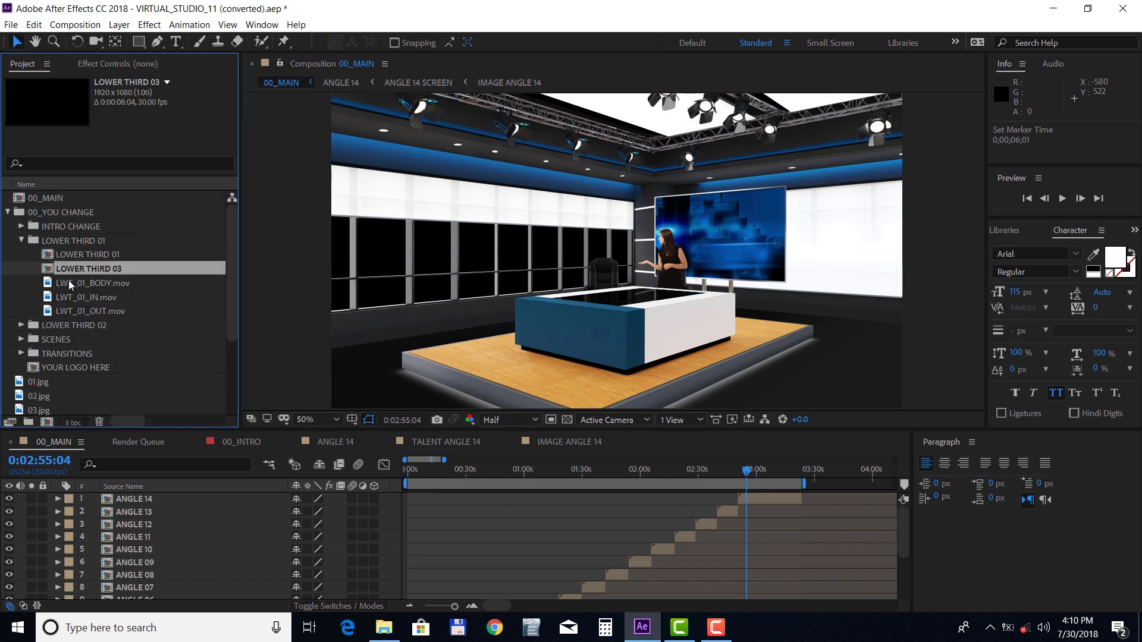
key(ctrl+z)
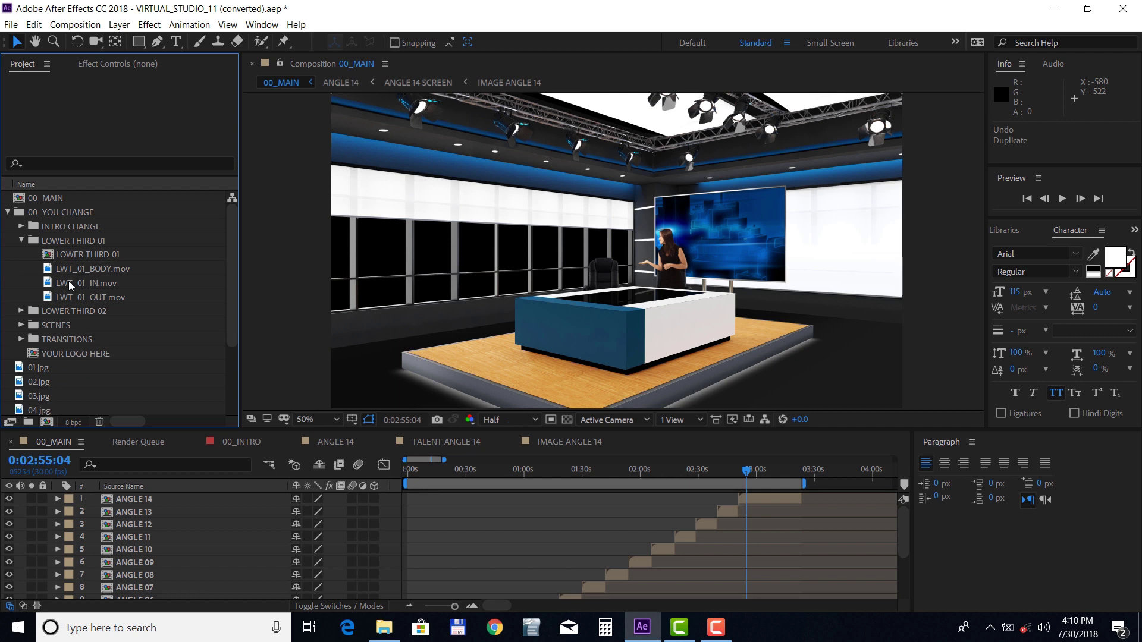
Open LOWER THIRD 01, replace the MAIN TITLE HERE text with "your title" and apply All Caps to it.
double_click(91, 254)
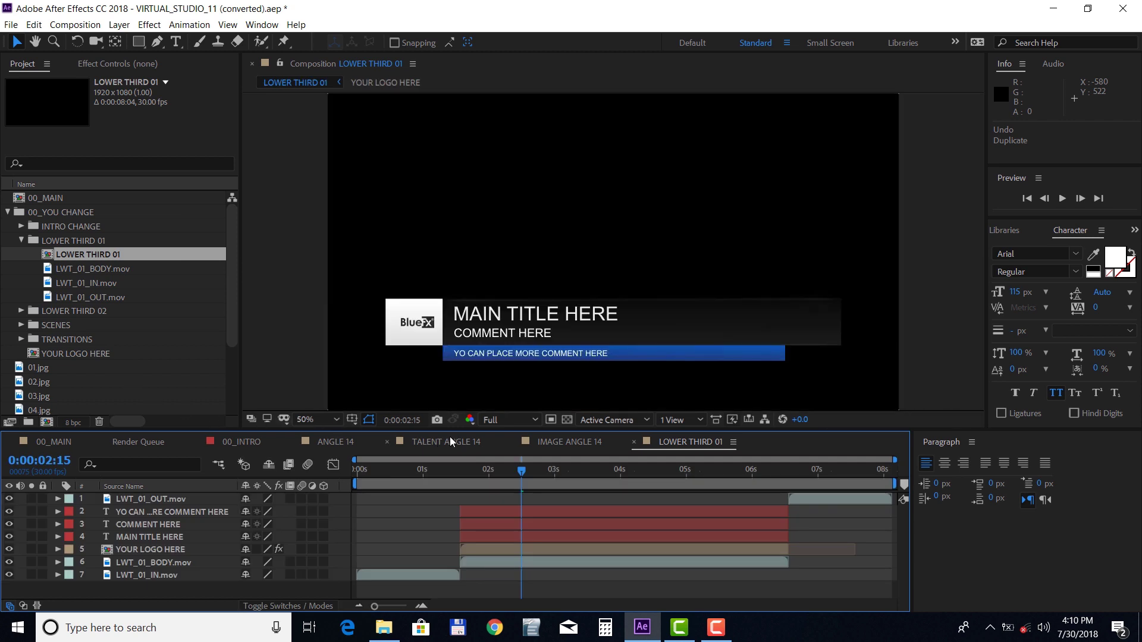
double_click(169, 539)
text(you)
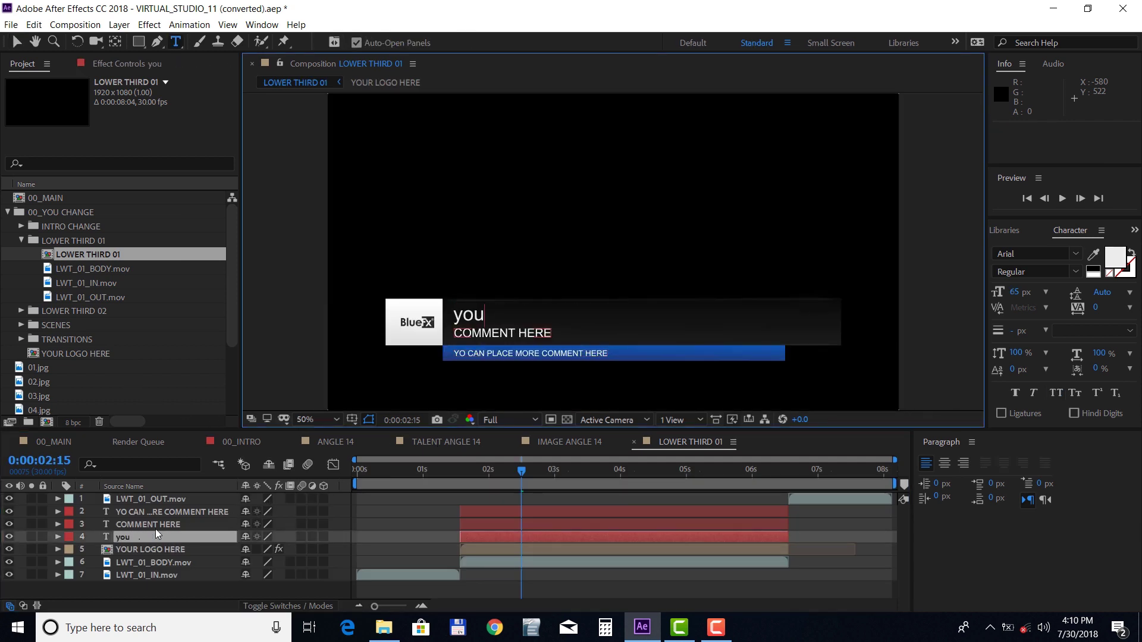
text(r title)
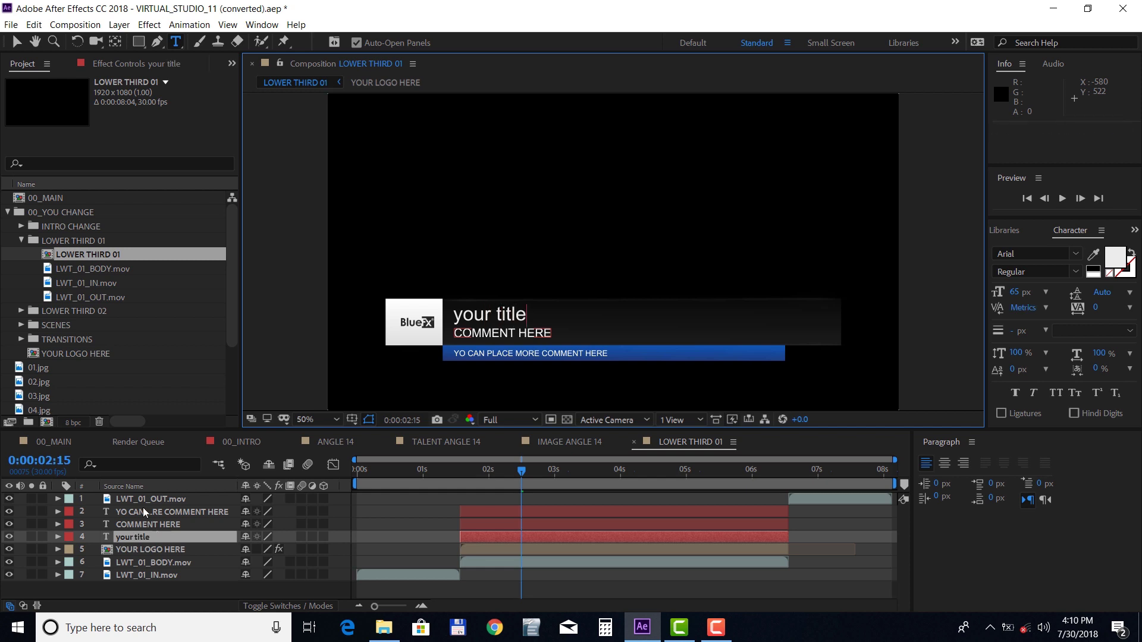
click(141, 522)
click(142, 538)
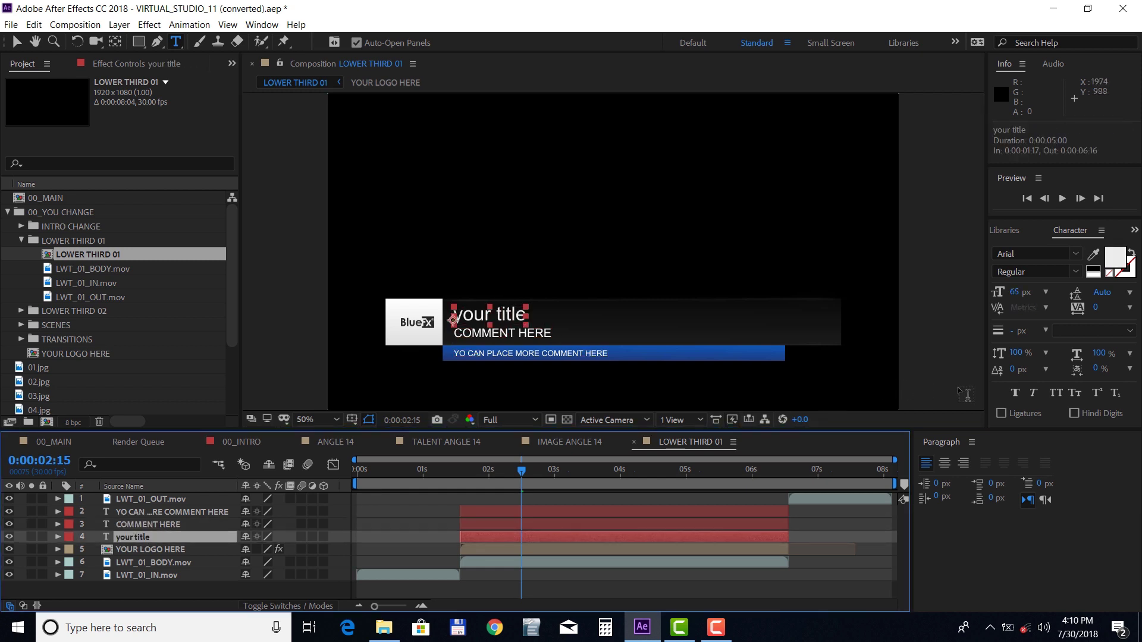
click(1056, 393)
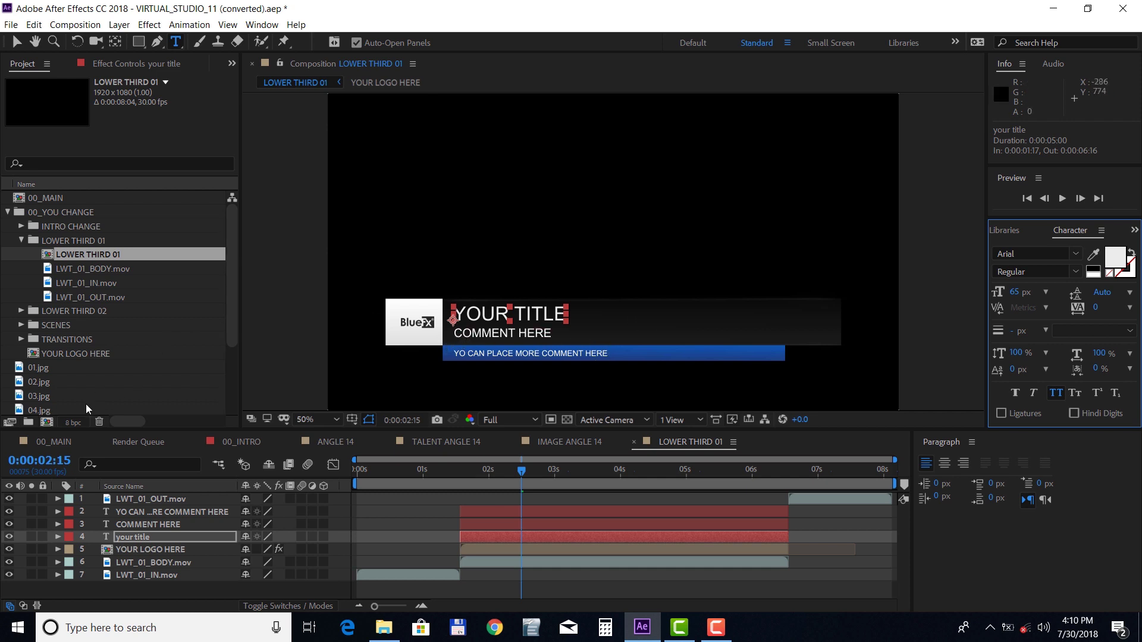
Place TRANSITION 01.mov from the TRANSITIONS folder directly above the ANGLE 02 layer in 00_MAIN, with the current time at 0:00:33:12.
click(58, 443)
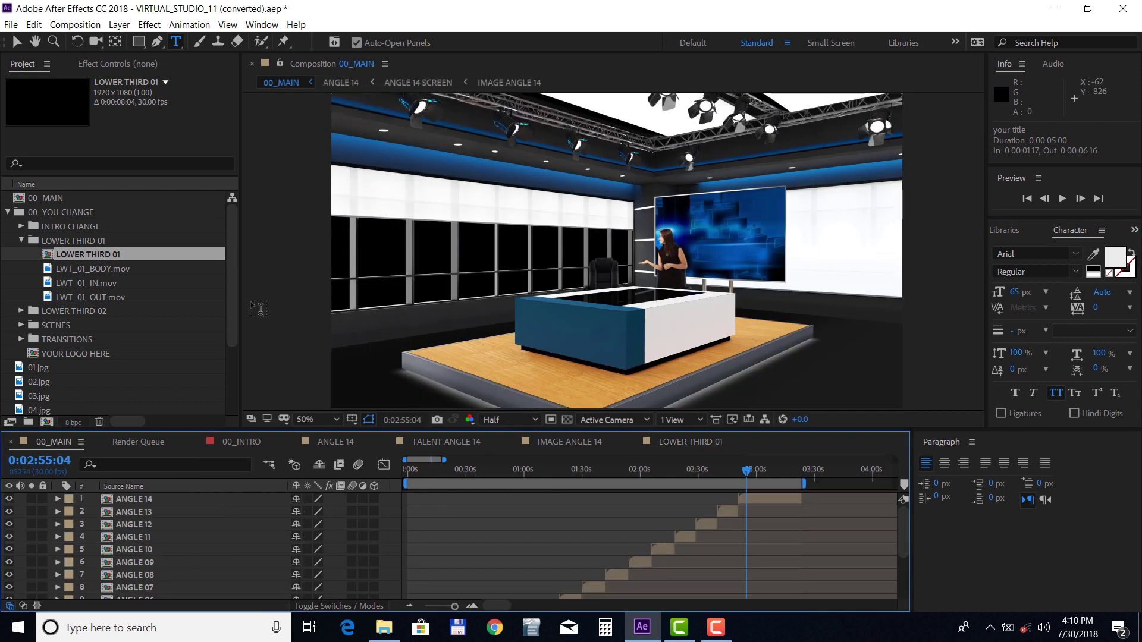
click(22, 240)
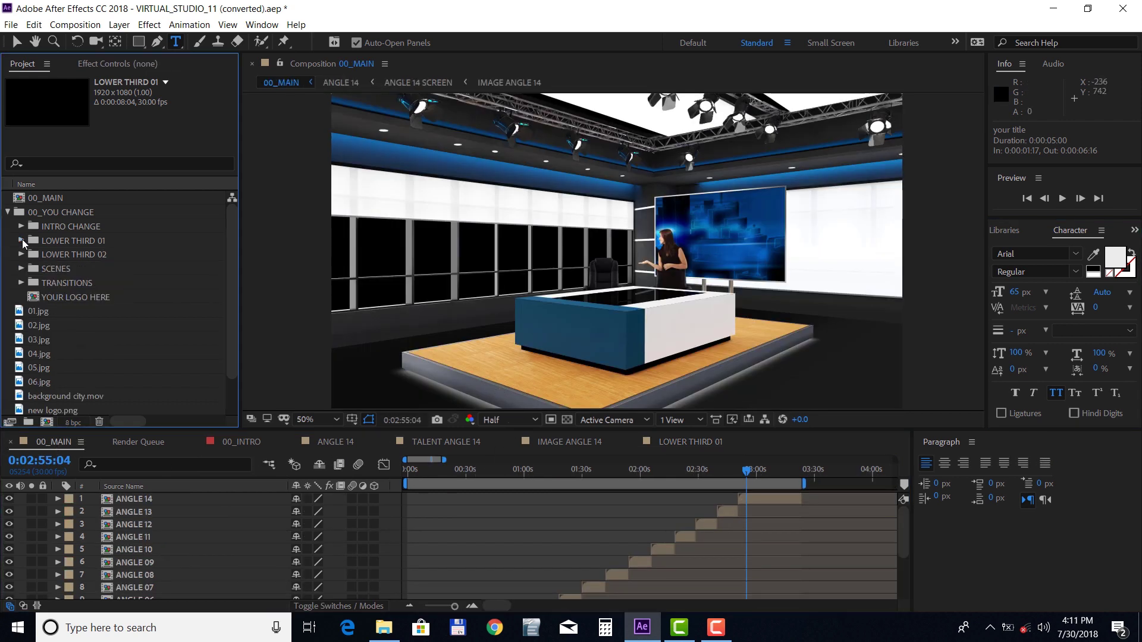
click(20, 284)
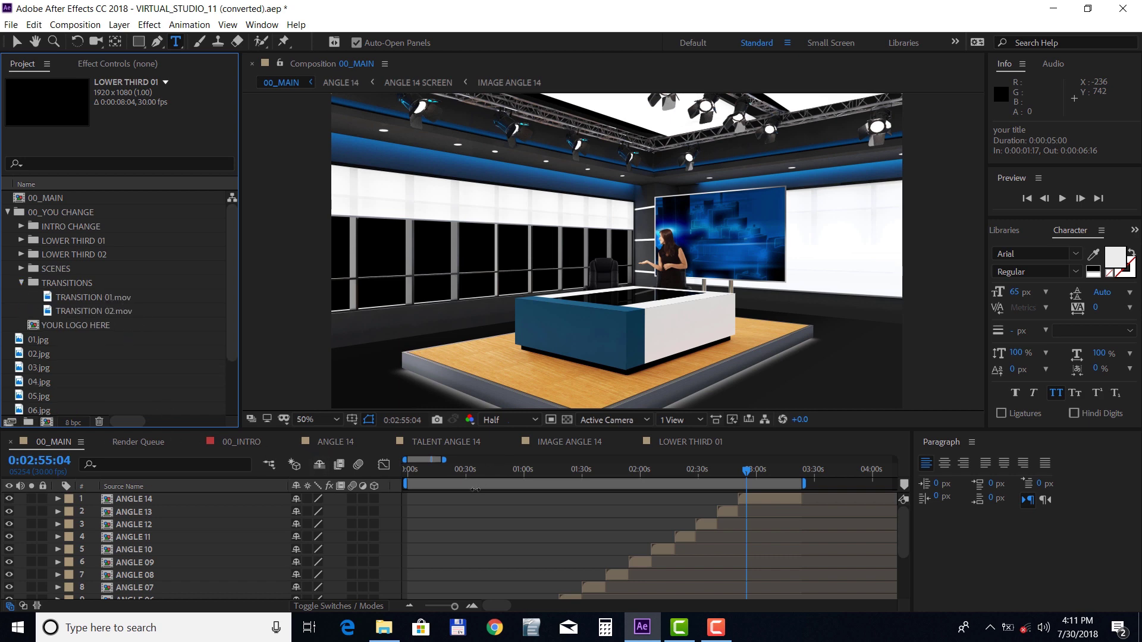
scroll(475, 498, down, 3)
click(473, 469)
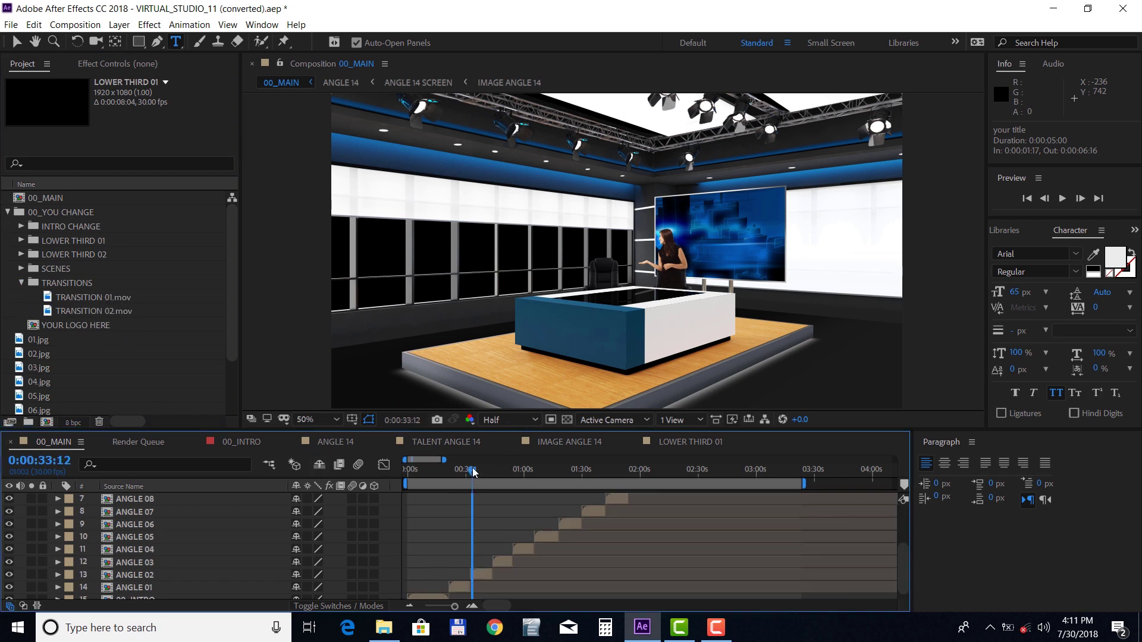
click(118, 301)
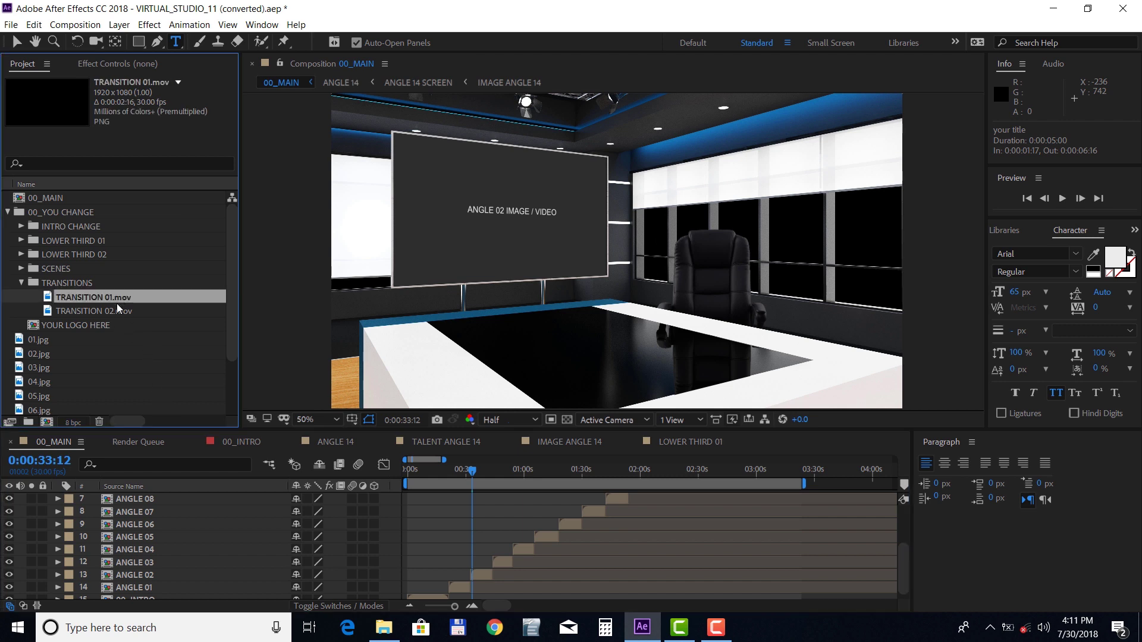
drag(117, 297, 146, 565)
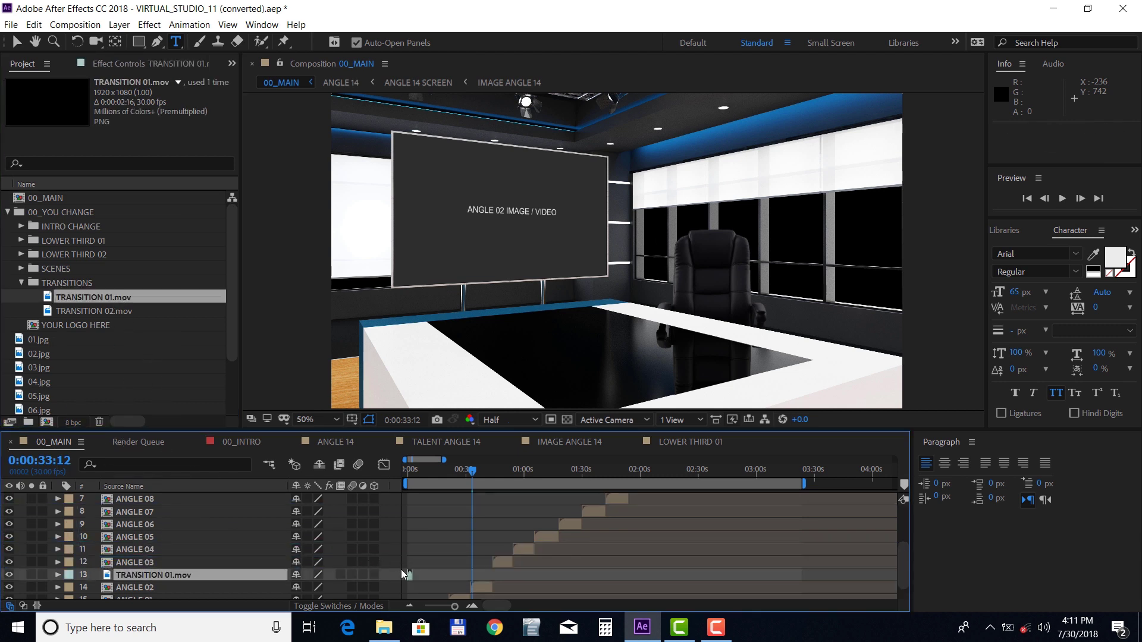
Shift the TRANSITION 01.mov layer to start at 0:00:31:26, over the cut into ANGLE 02, and preview up to 0:00:35:16.
click(471, 605)
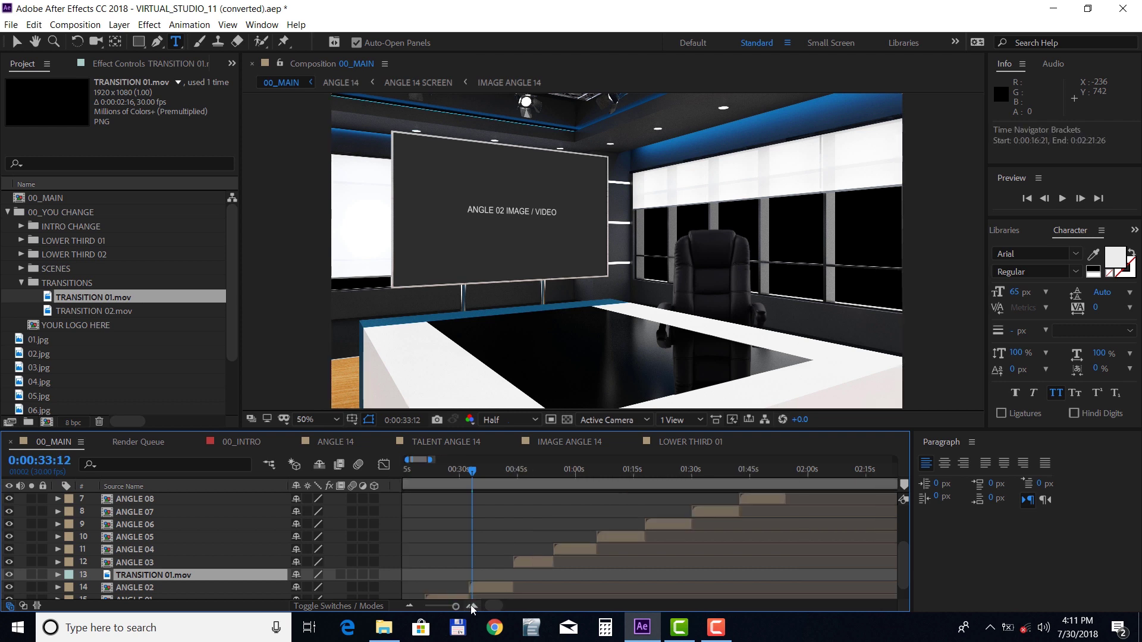
scroll(499, 604, left, 2)
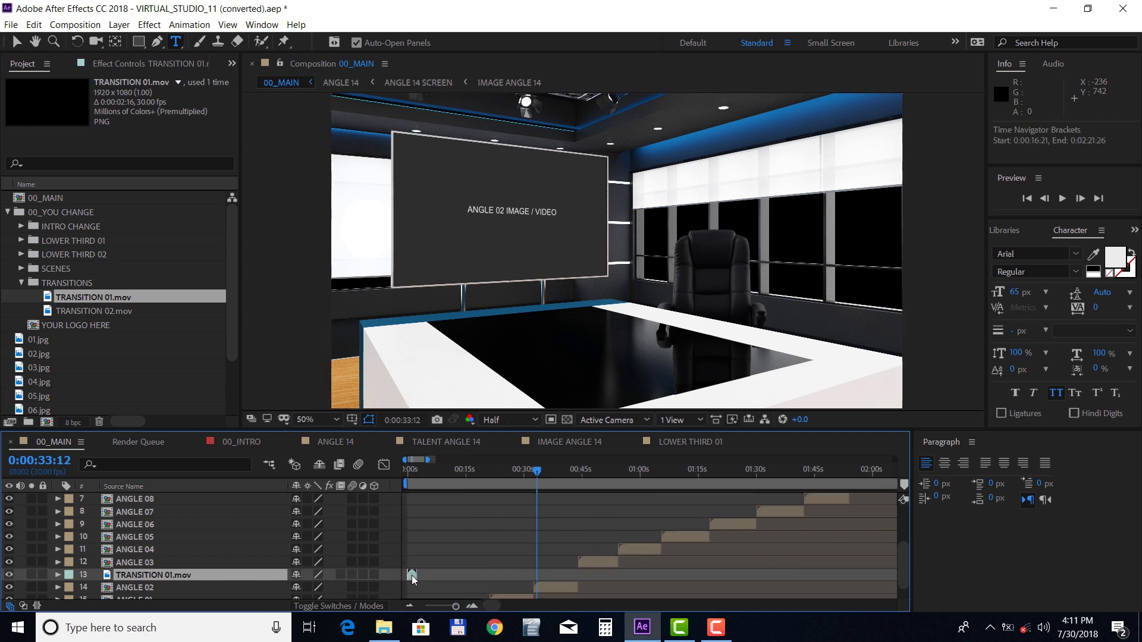
drag(410, 574, 539, 578)
mouse_move(537, 476)
mouse_down()
mouse_move(525, 474)
mouse_move(545, 479)
mouse_up()
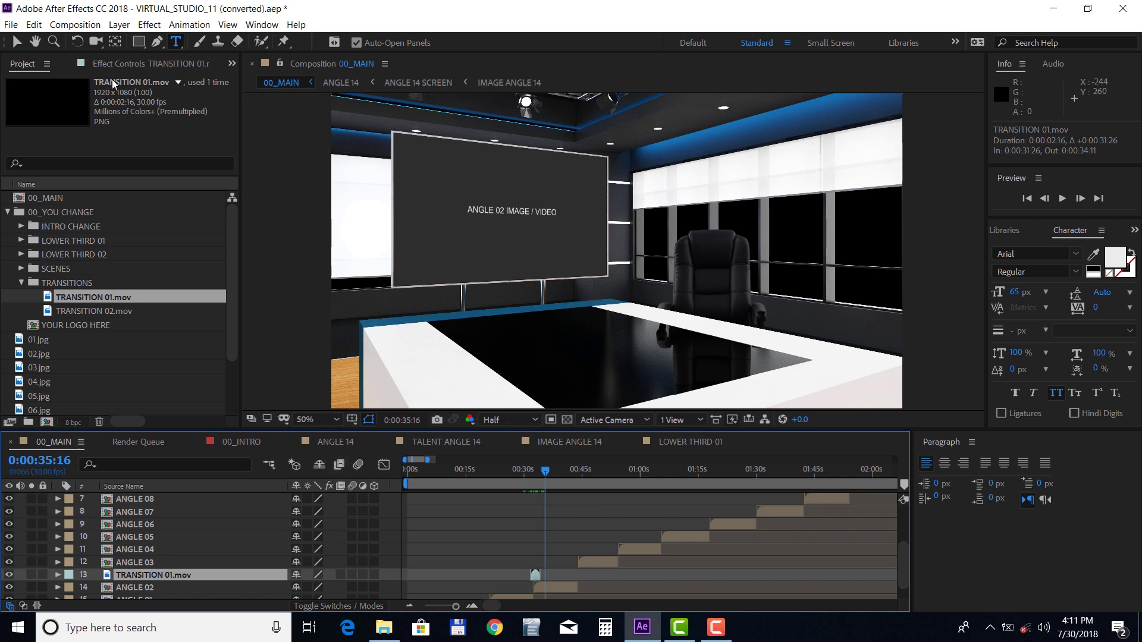
Add the 00_MAIN composition to the Adobe Media Encoder queue.
click(66, 26)
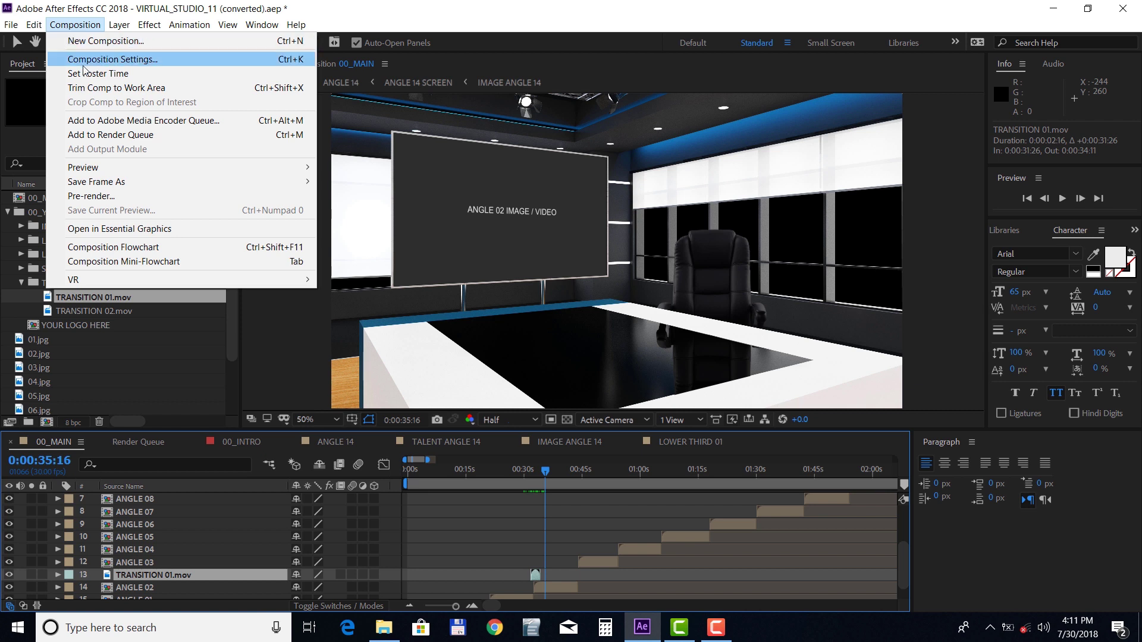
click(99, 122)
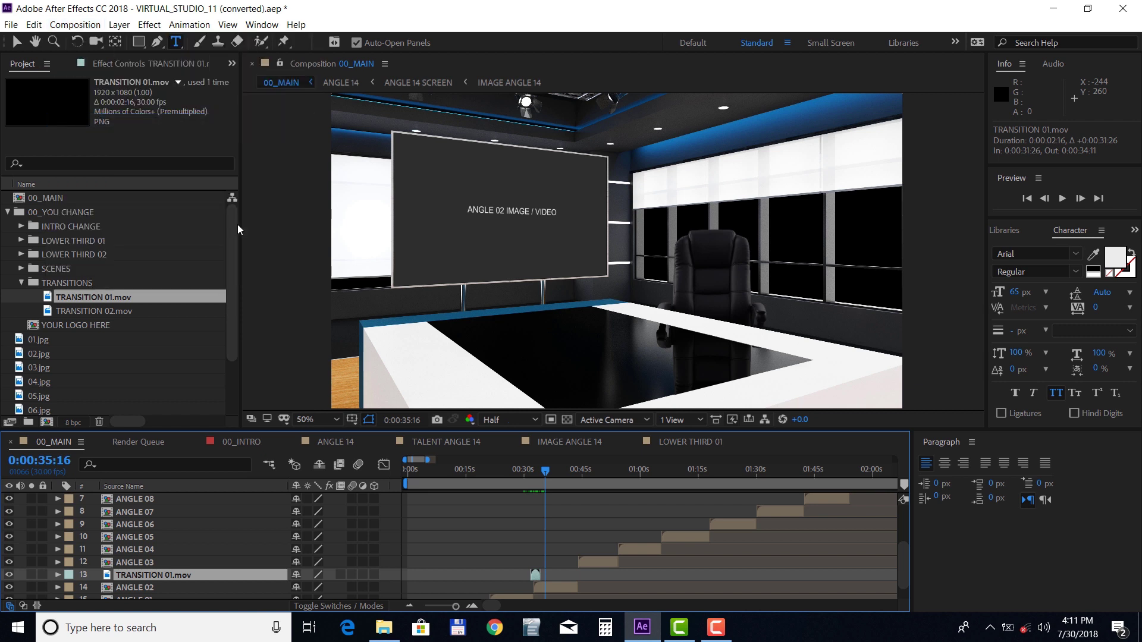